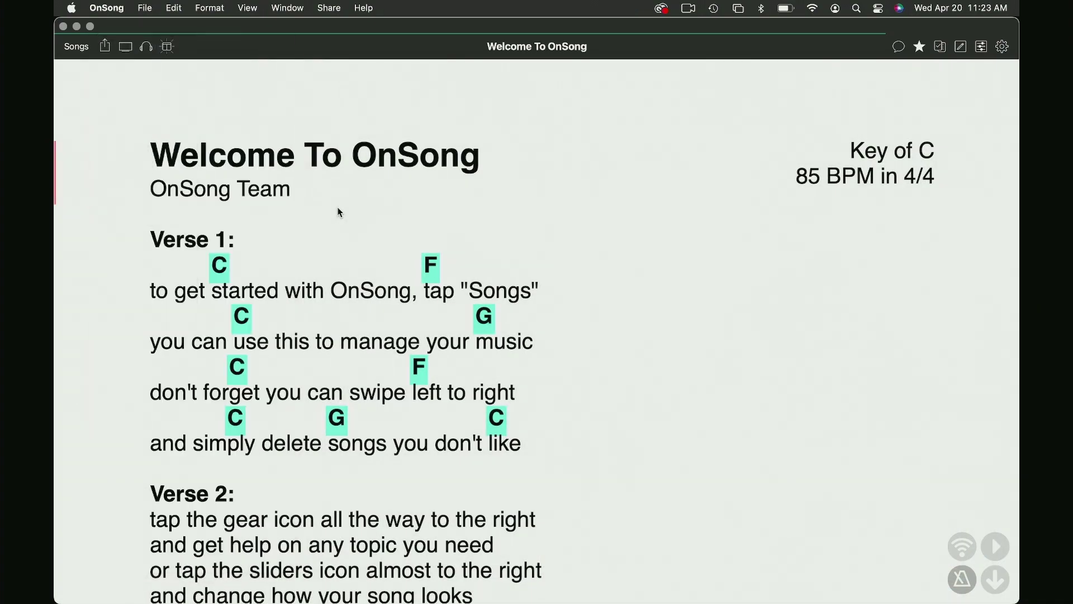
Step: Open the external video settings, advance the lyrics preview to the third verse and apply the blue background color
{"action": "scroll", "coordinate": [340, 212], "scroll_direction": "down", "scroll_amount": 3}
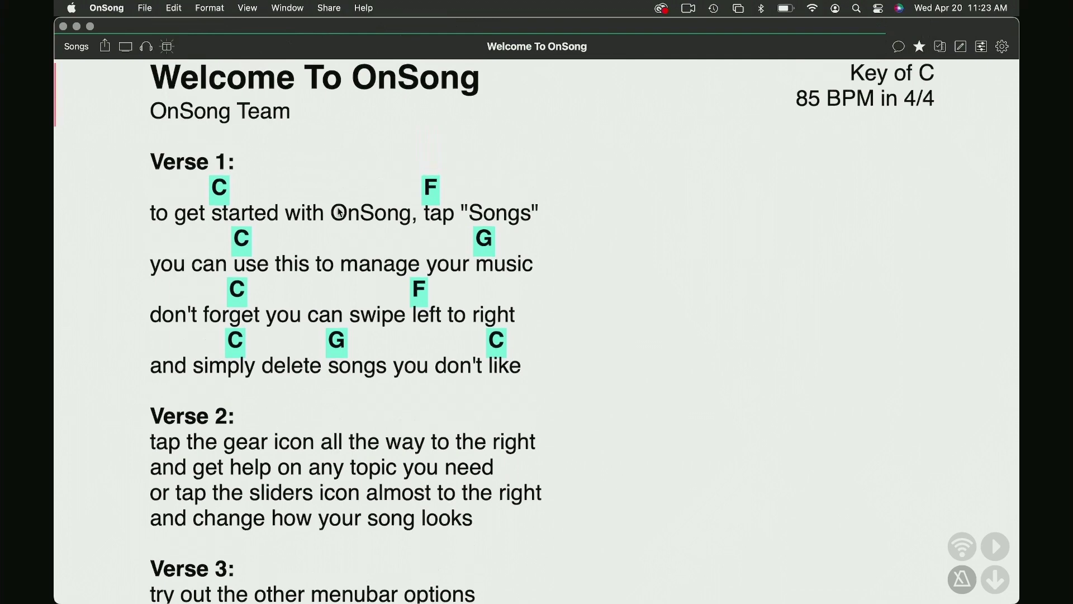
{"action": "scroll", "coordinate": [339, 212], "scroll_direction": "up", "scroll_amount": 3}
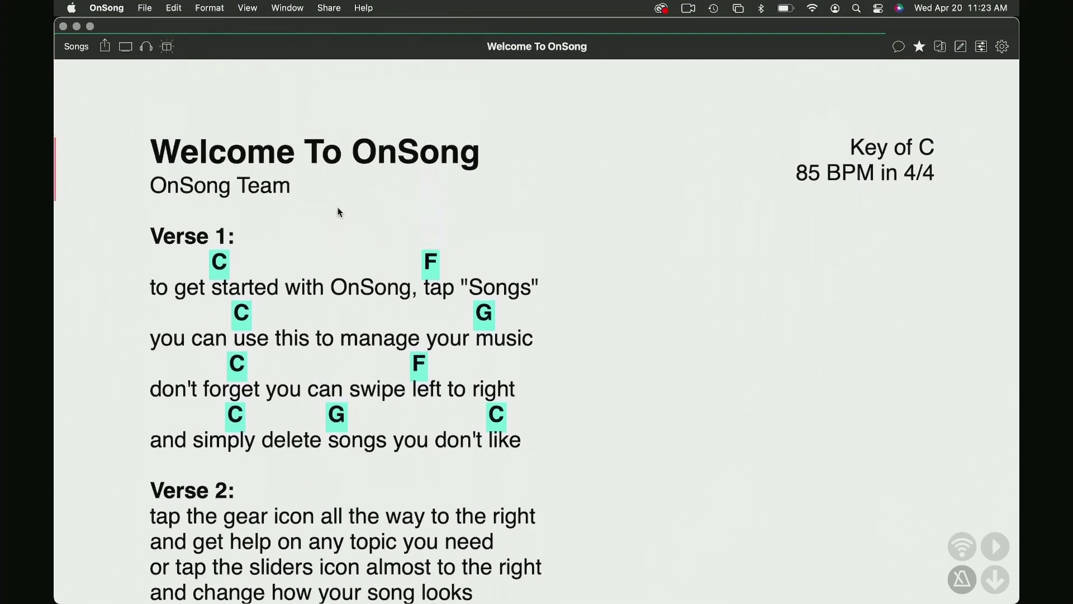
{"action": "left_click", "coordinate": [126, 47]}
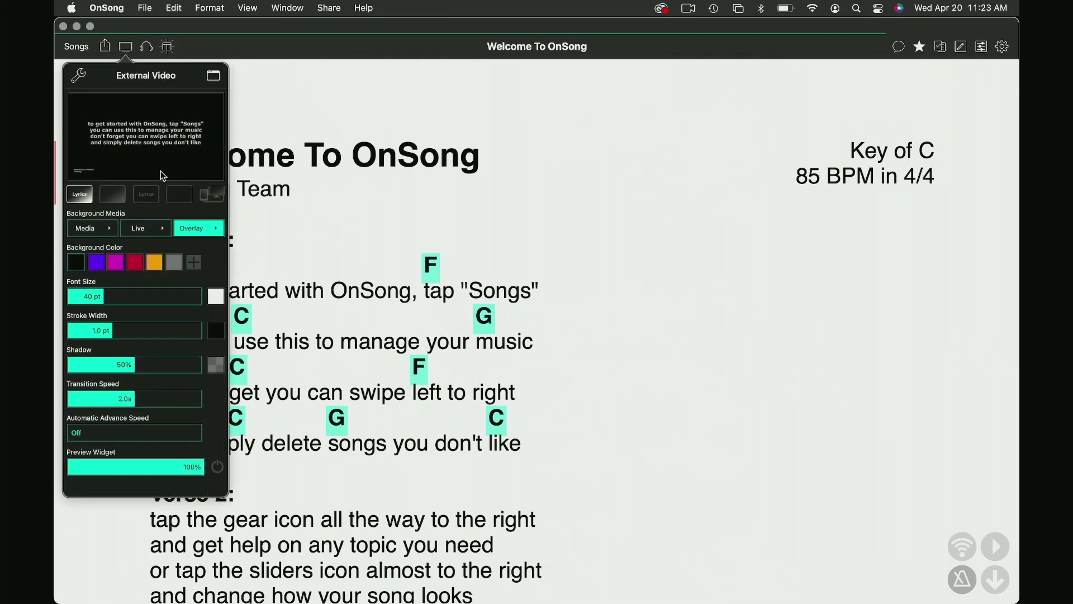
{"action": "left_click", "coordinate": [130, 136]}
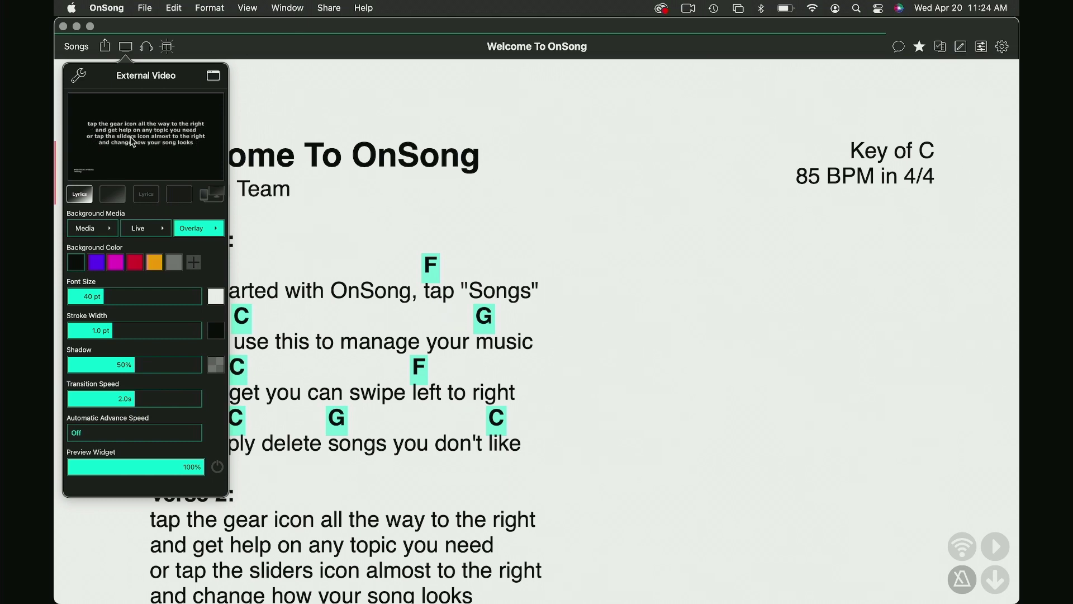
{"action": "left_click", "coordinate": [130, 137]}
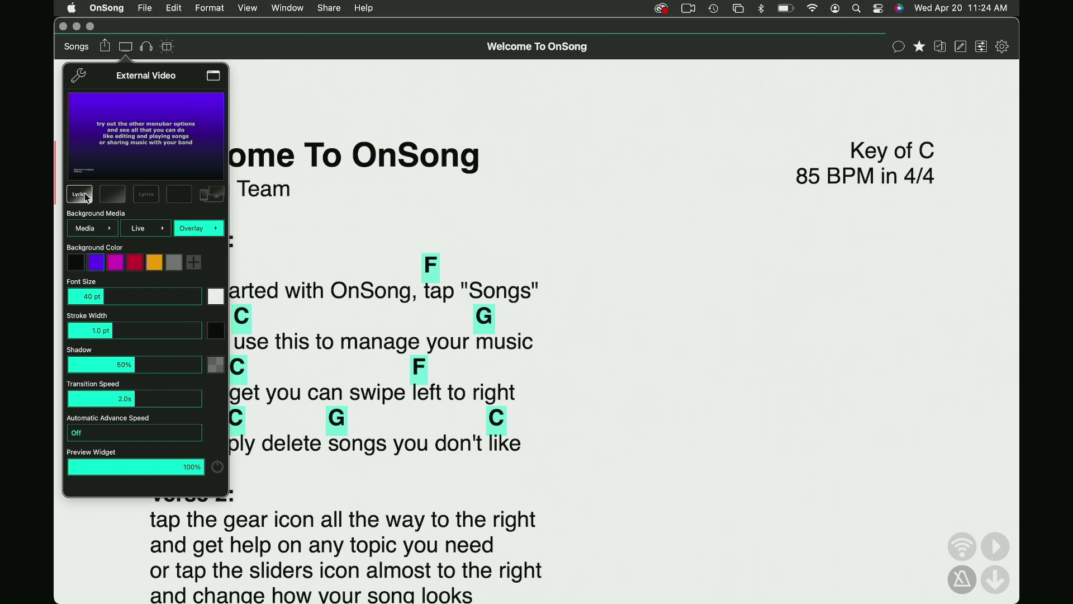
Step: Try the background-only, lyrics-only and blank output modes, and return to showing lyrics over the background
{"action": "left_click", "coordinate": [108, 193]}
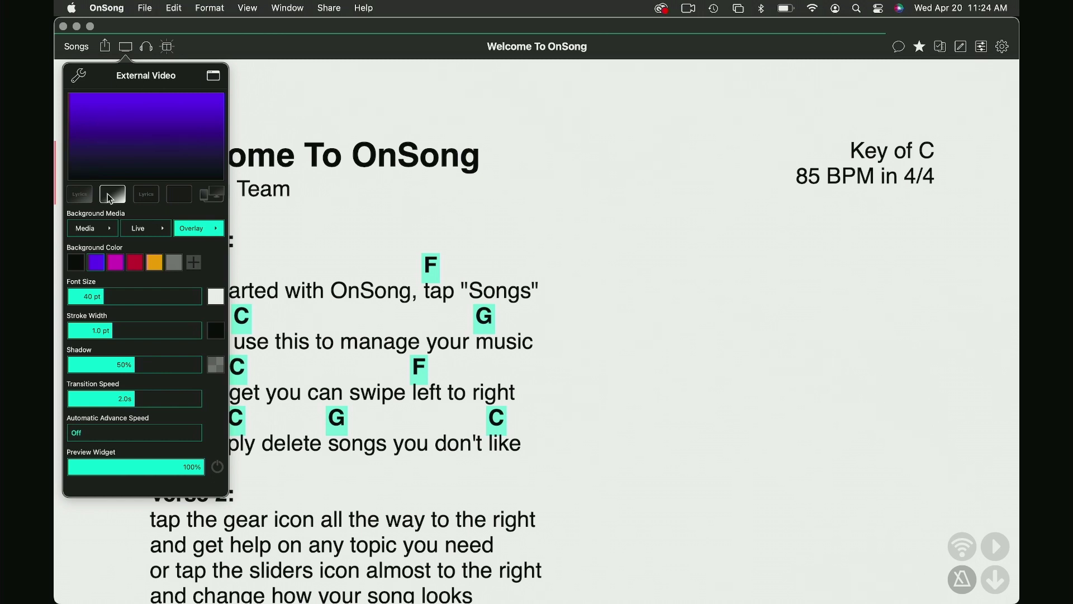
{"action": "left_click", "coordinate": [147, 203]}
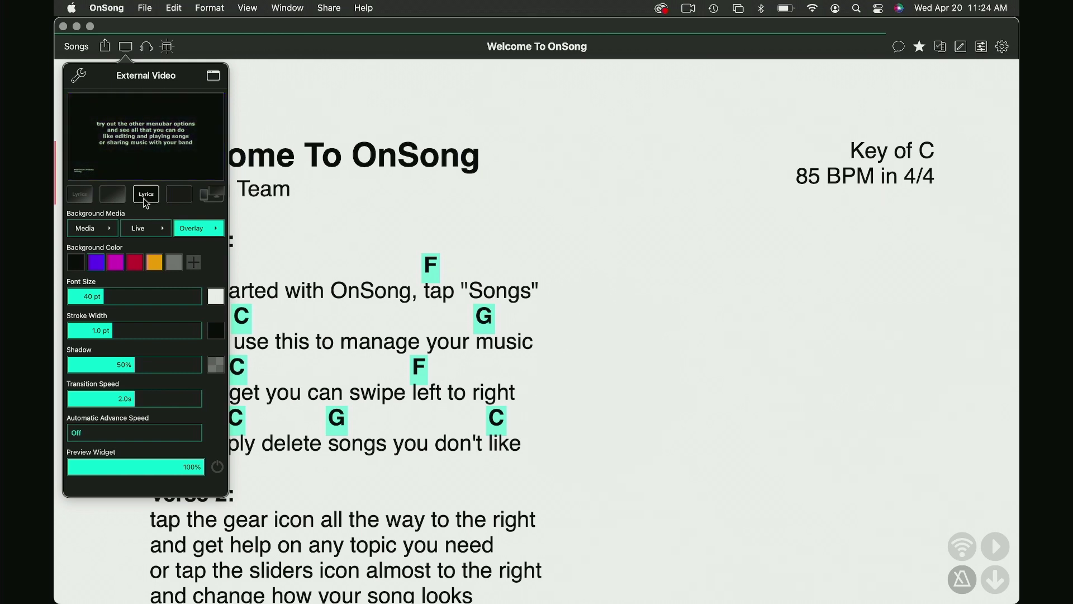
{"action": "left_click", "coordinate": [181, 205]}
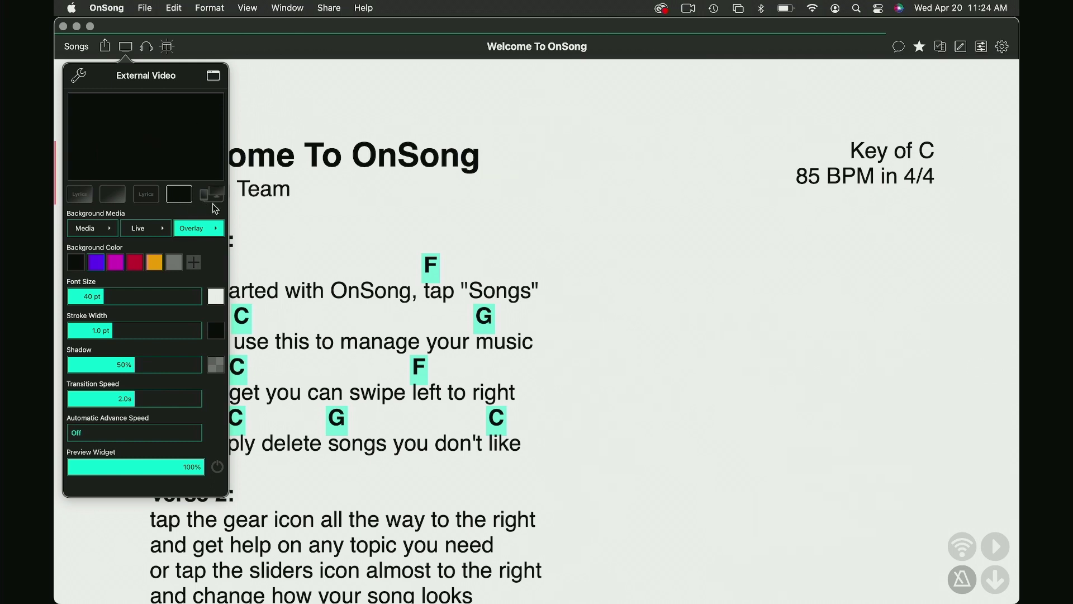
{"action": "left_click", "coordinate": [80, 194]}
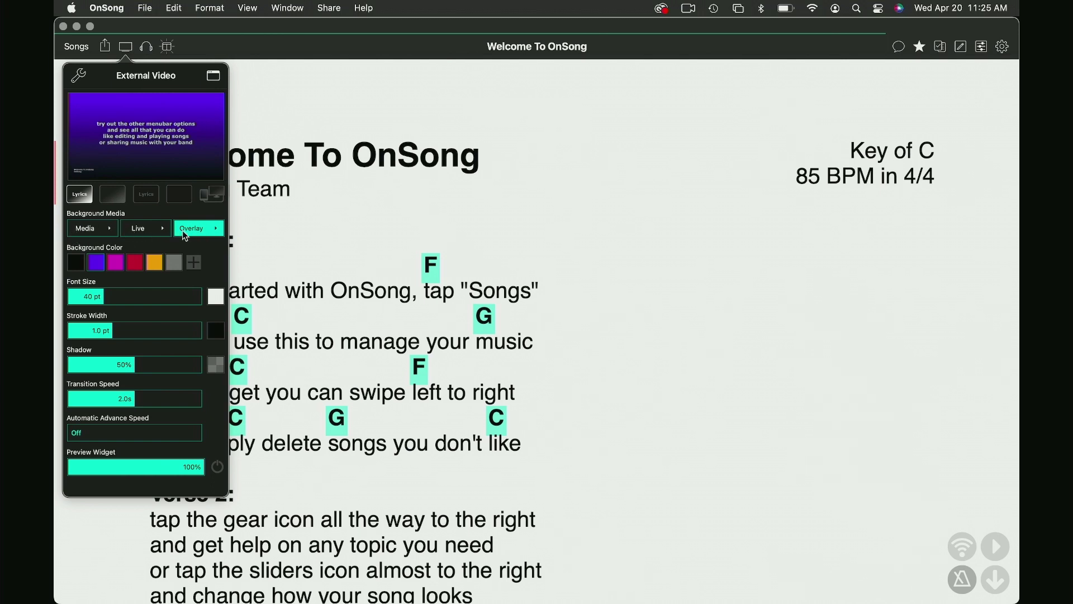
Step: Import the OnSong 45s video into the media library from the Background Media folder in Dropbox
{"action": "left_click", "coordinate": [97, 229]}
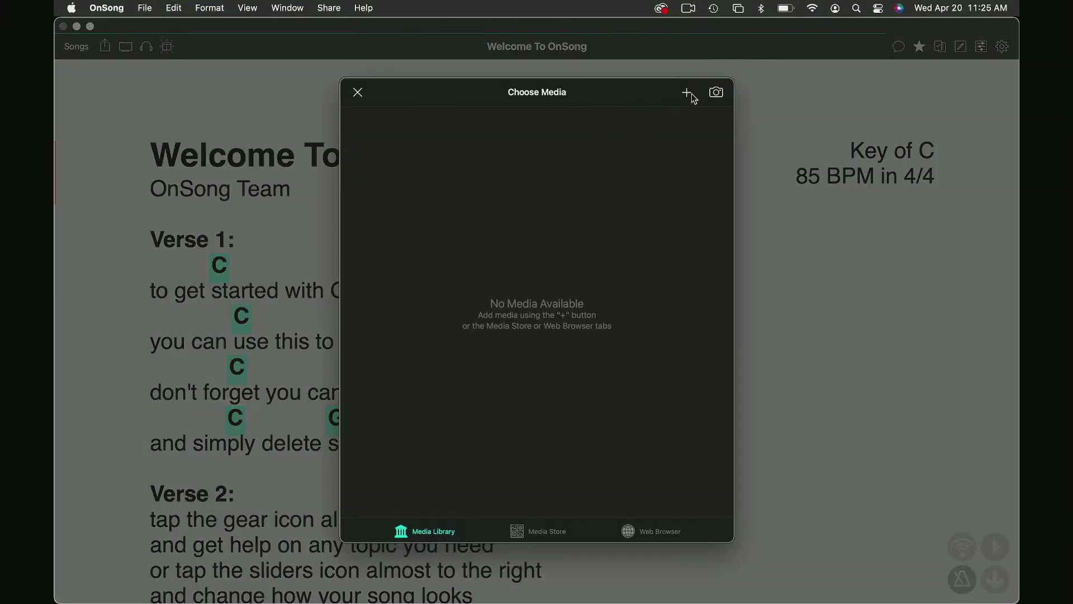
{"action": "left_click", "coordinate": [688, 94]}
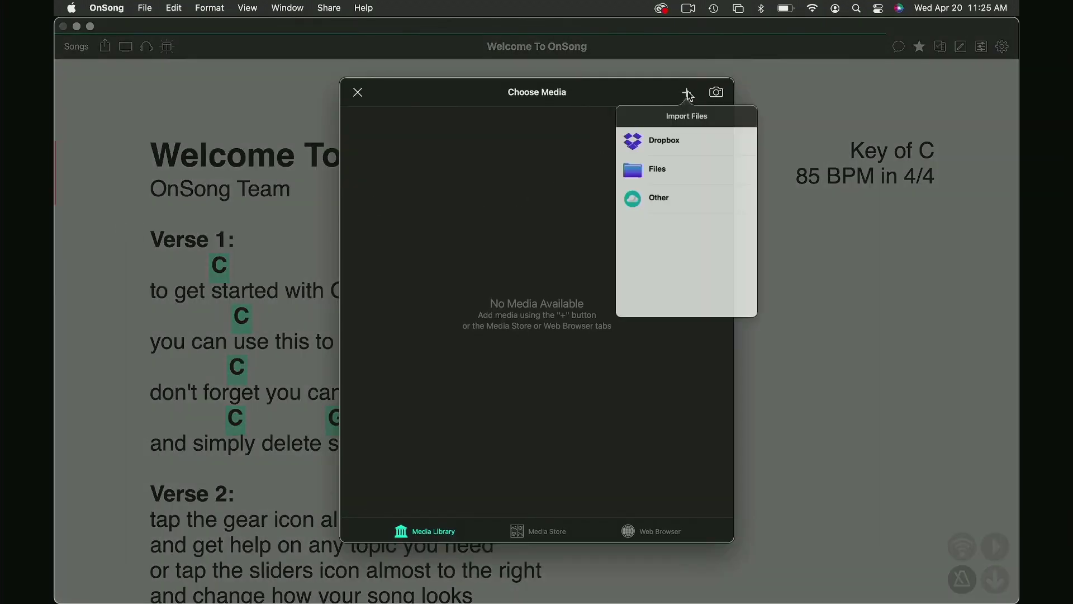
{"action": "left_click", "coordinate": [671, 152]}
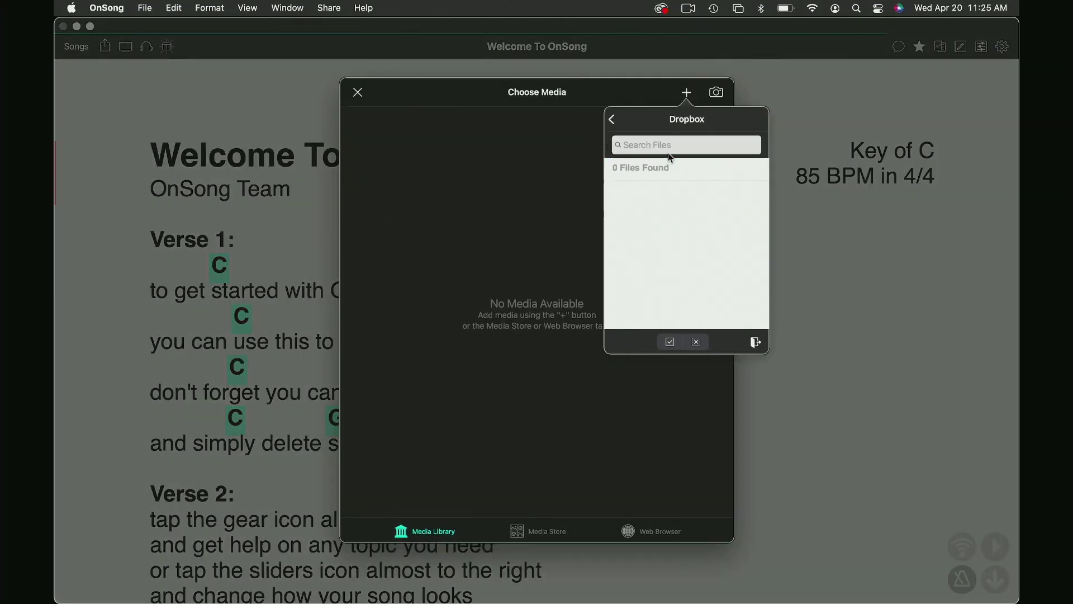
{"action": "left_click", "coordinate": [704, 146]}
{"action": "type", "text": "Backgr"}
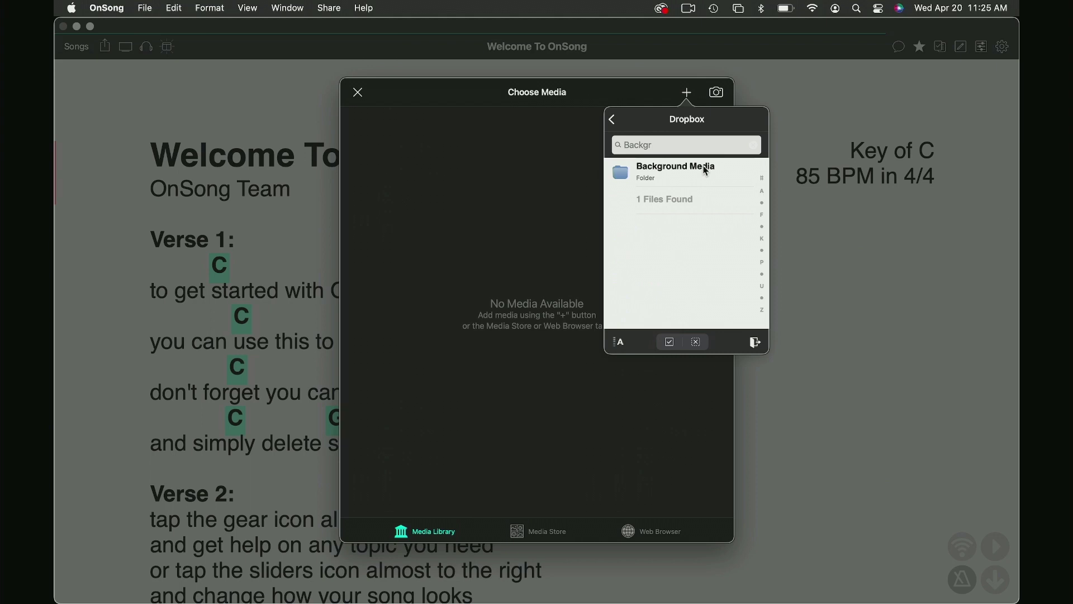
{"action": "left_click", "coordinate": [701, 172]}
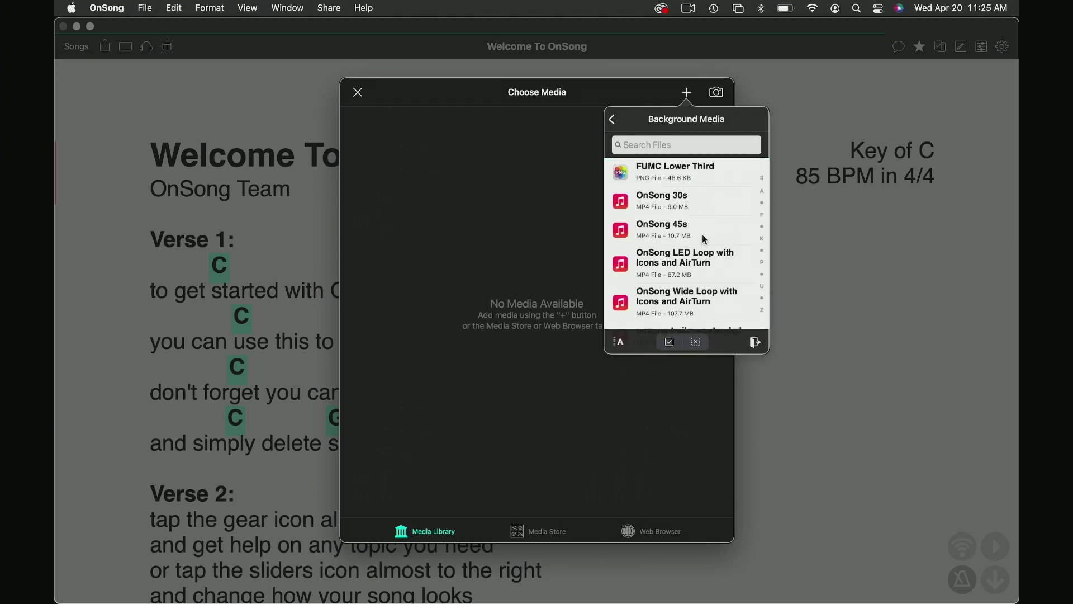
{"action": "left_click", "coordinate": [702, 234]}
{"action": "left_click", "coordinate": [752, 131]}
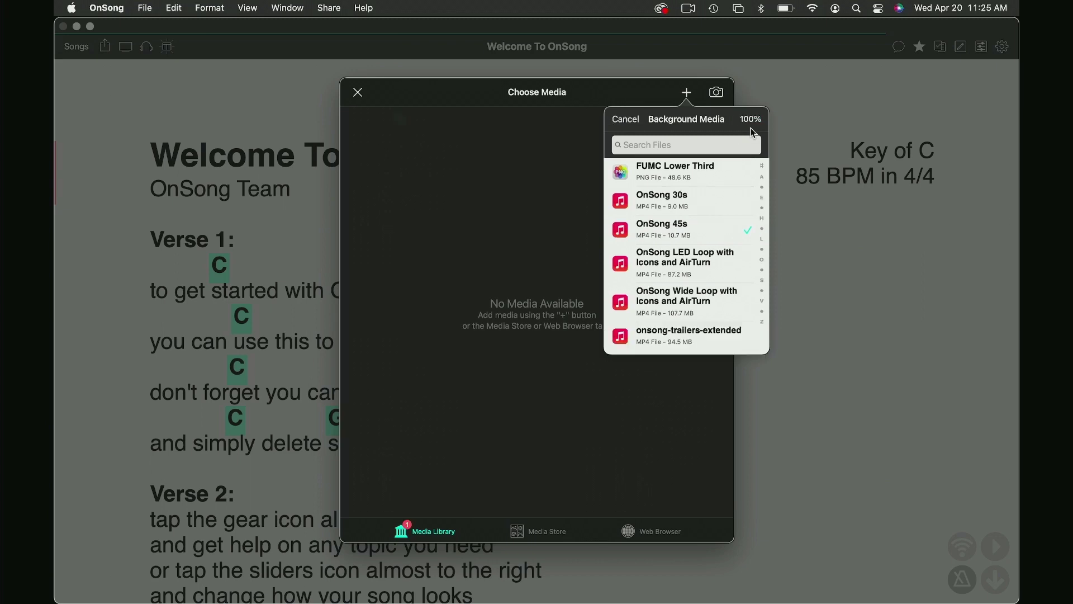
Step: Choose the OnSong 45s video as the background media and reopen the external video settings
{"action": "left_click", "coordinate": [395, 140]}
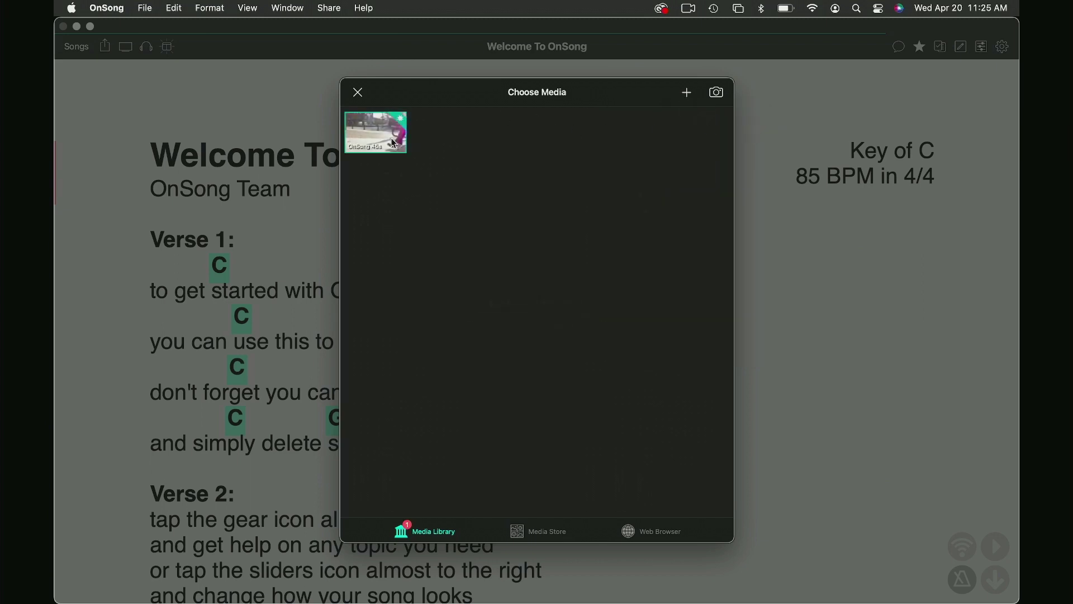
{"action": "left_click", "coordinate": [359, 93]}
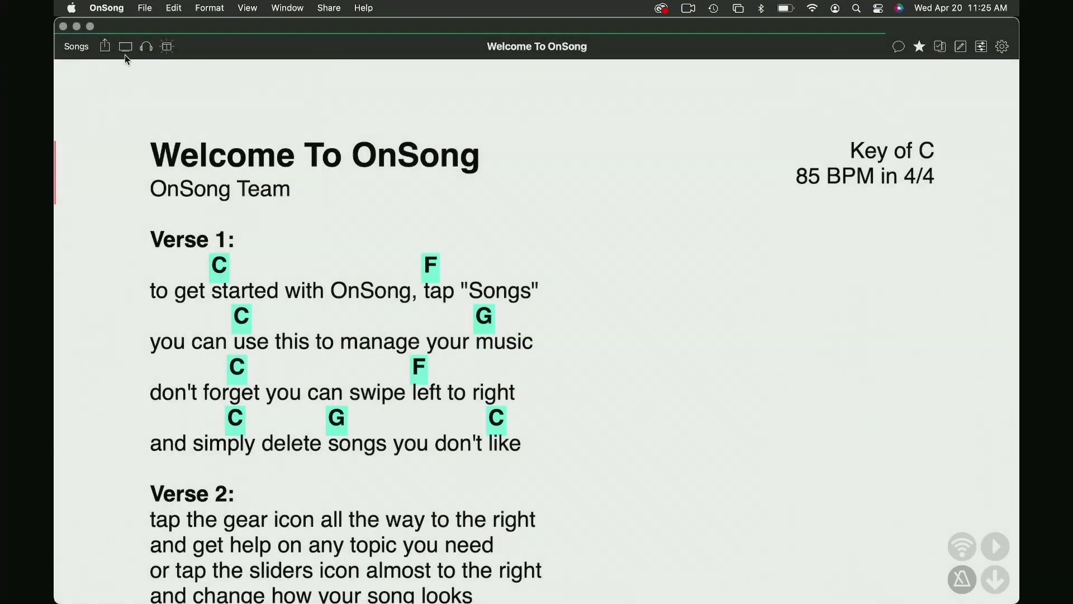
{"action": "left_click", "coordinate": [125, 47]}
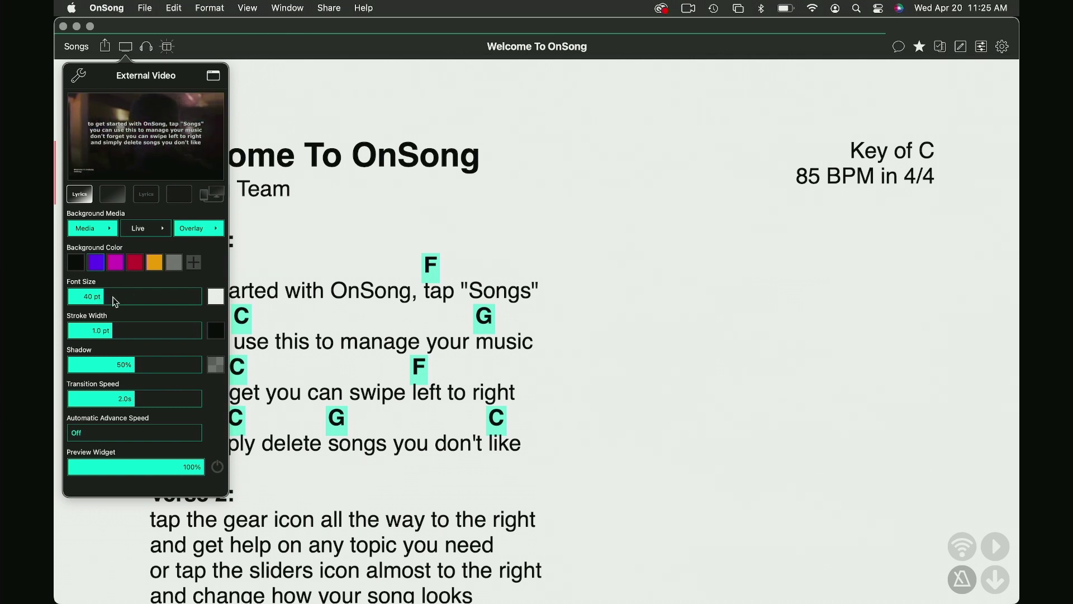
Step: Set the transition speed to 1.0 s and advance the lyrics preview through several sections to test the fade
{"action": "mouse_move", "coordinate": [116, 301]}
{"action": "left_mouse_down"}
{"action": "mouse_move", "coordinate": [205, 306]}
{"action": "mouse_move", "coordinate": [105, 296]}
{"action": "left_mouse_up"}
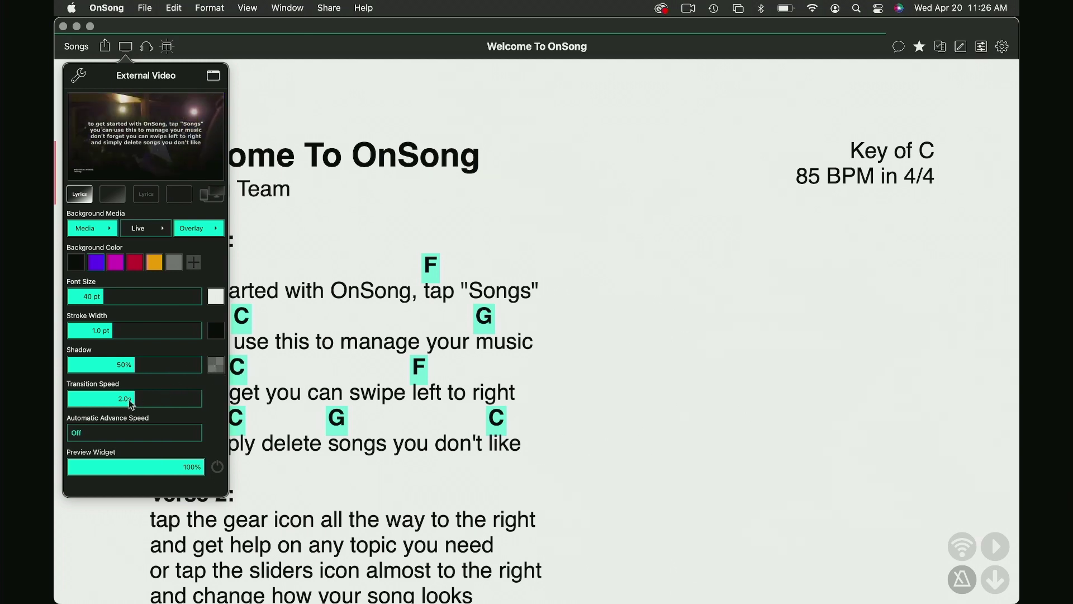
{"action": "left_click_drag", "start_coordinate": [130, 404], "coordinate": [89, 409]}
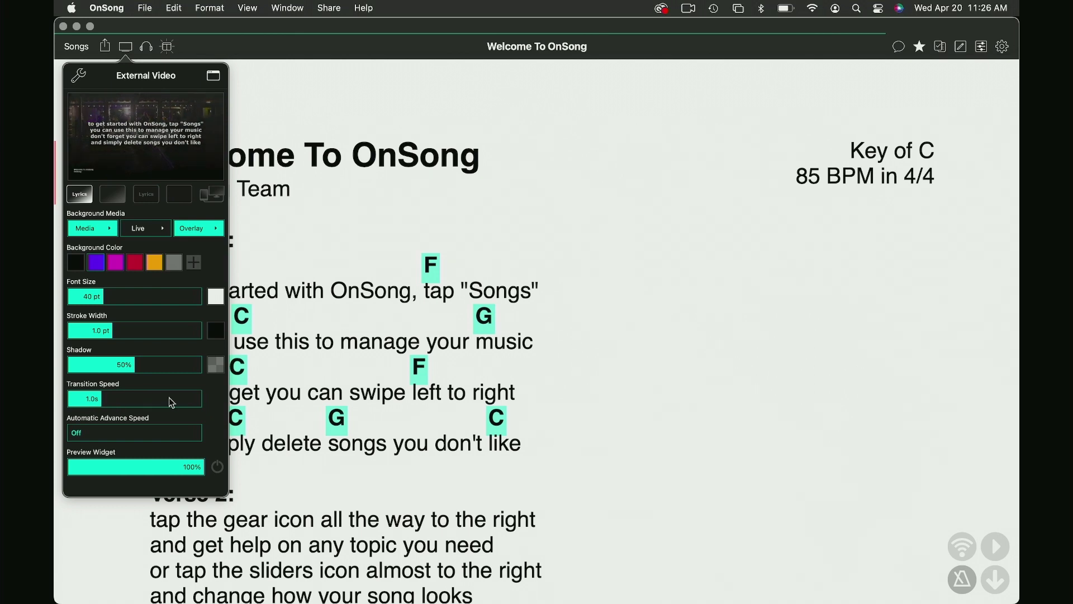
{"action": "left_click", "coordinate": [139, 141]}
{"action": "left_click", "coordinate": [148, 143]}
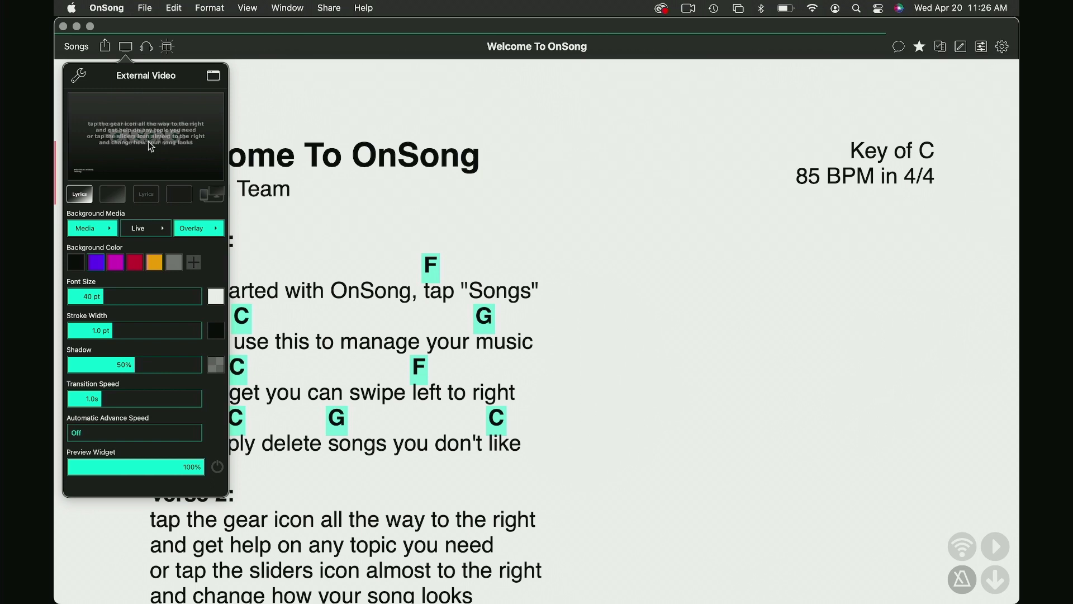
{"action": "left_click", "coordinate": [148, 141]}
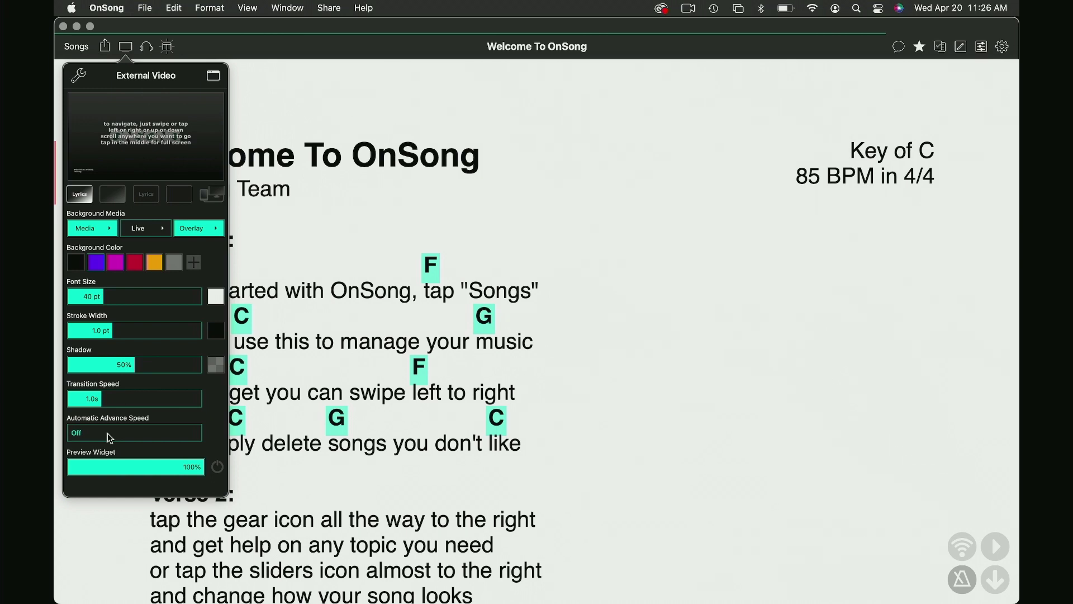
Step: Show the floating preview widget over the song chart and dismiss it
{"action": "left_click_drag", "start_coordinate": [107, 432], "coordinate": [69, 436]}
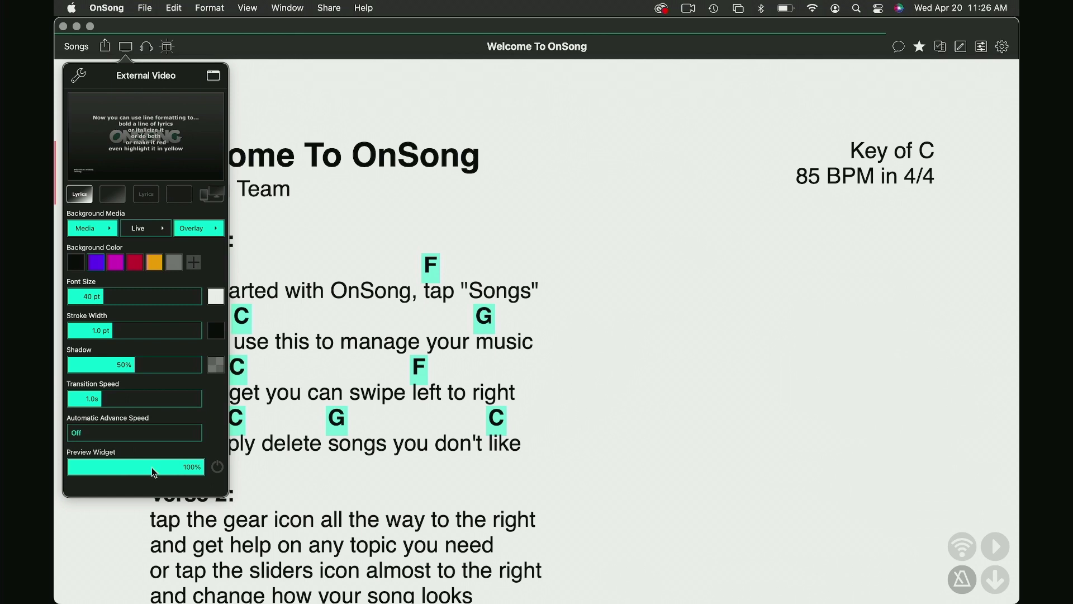
{"action": "left_click", "coordinate": [219, 469]}
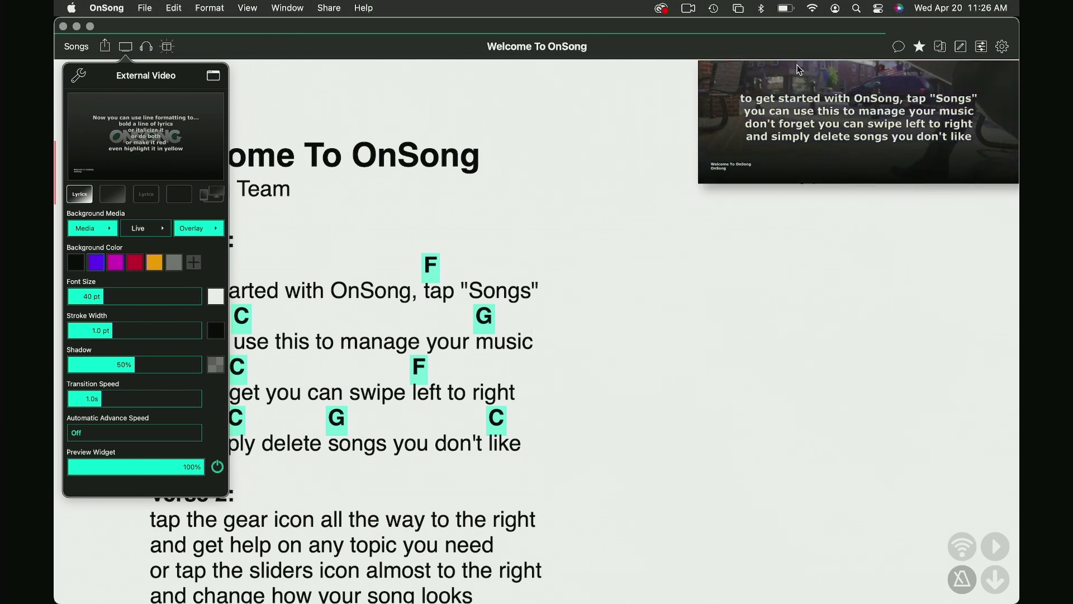
{"action": "left_click", "coordinate": [806, 176]}
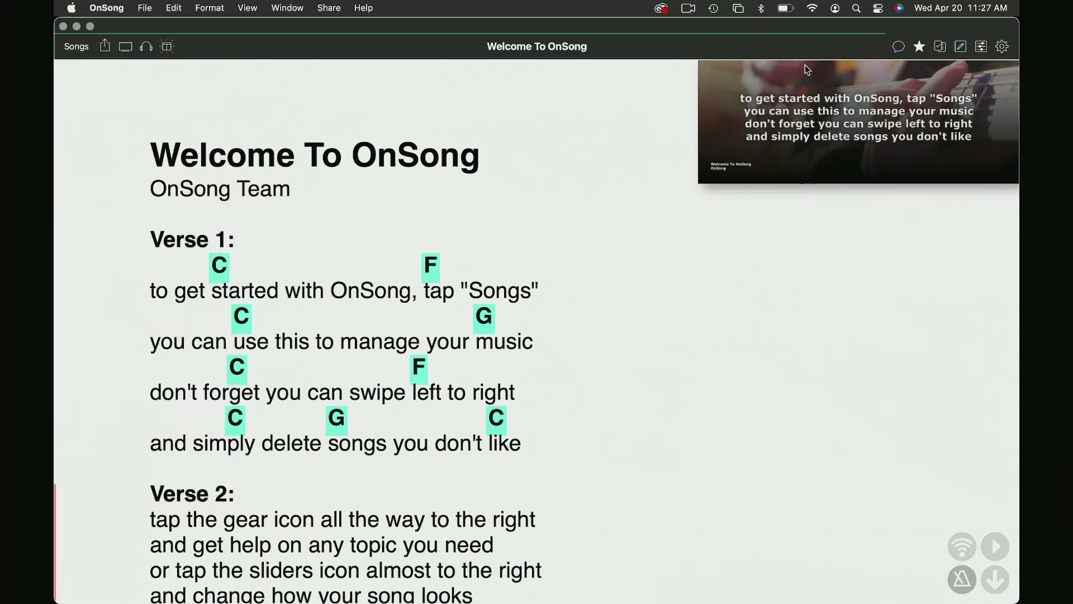
{"action": "left_click", "coordinate": [76, 47]}
{"action": "left_click", "coordinate": [387, 177]}
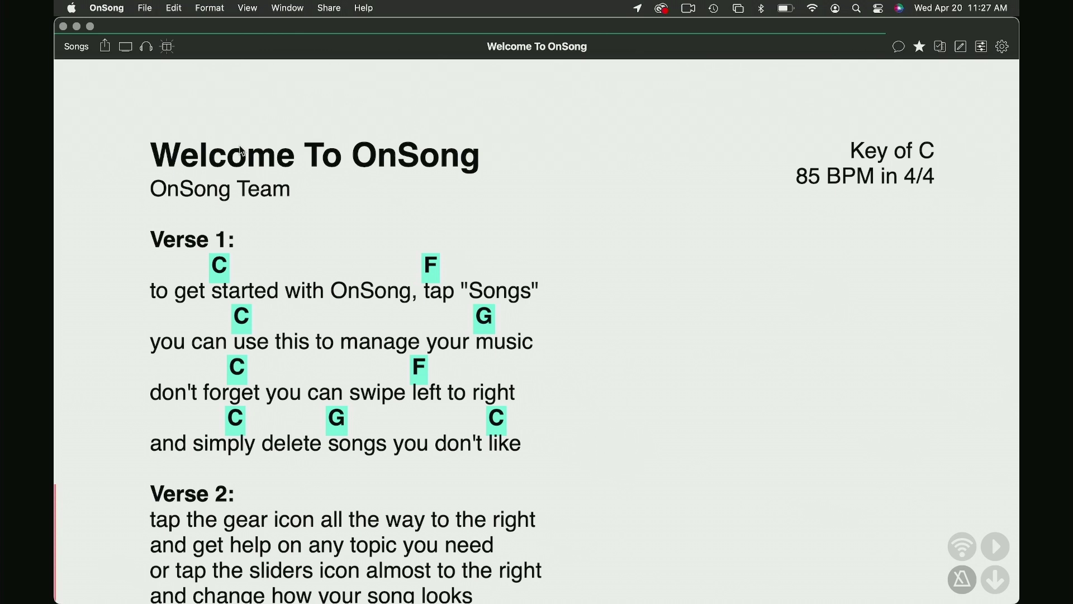
Step: Switch to System Preferences and open the Displays settings
{"action": "left_click", "coordinate": [72, 10]}
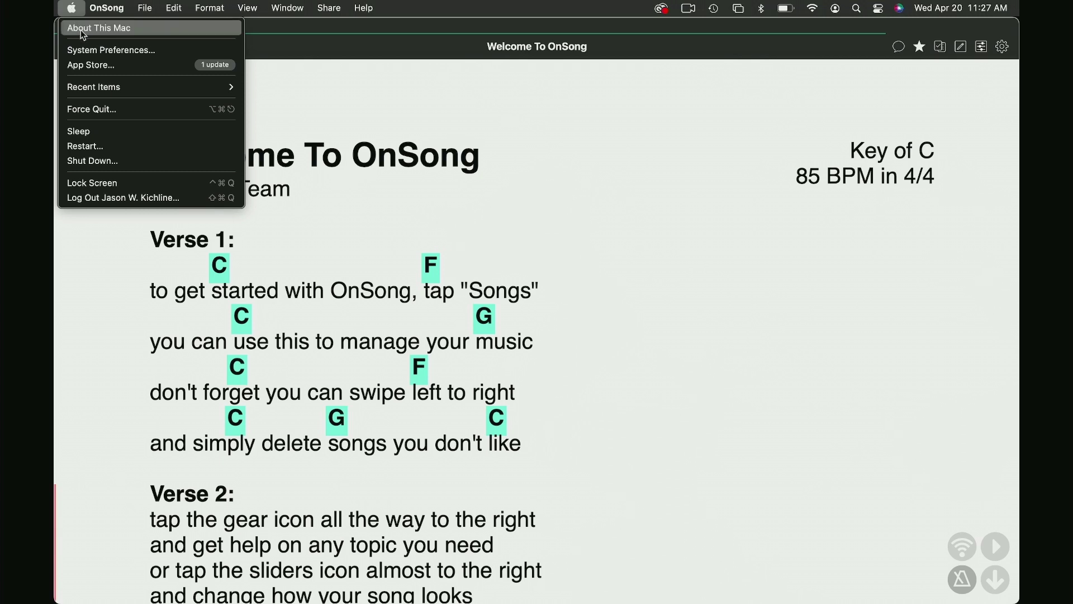
{"action": "left_click", "coordinate": [101, 50]}
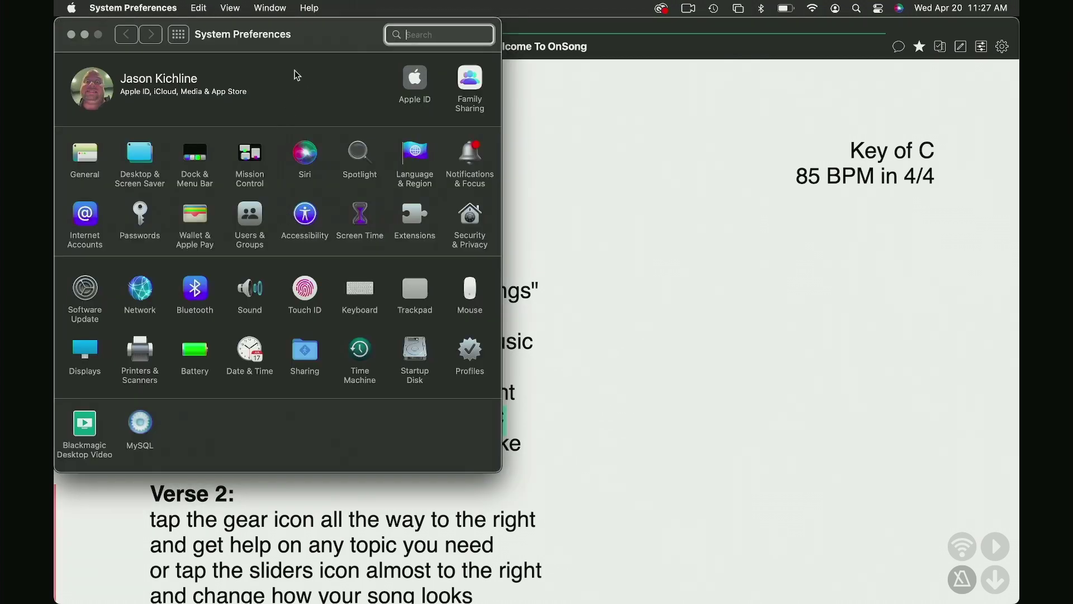
{"action": "left_click_drag", "start_coordinate": [320, 46], "coordinate": [354, 90]}
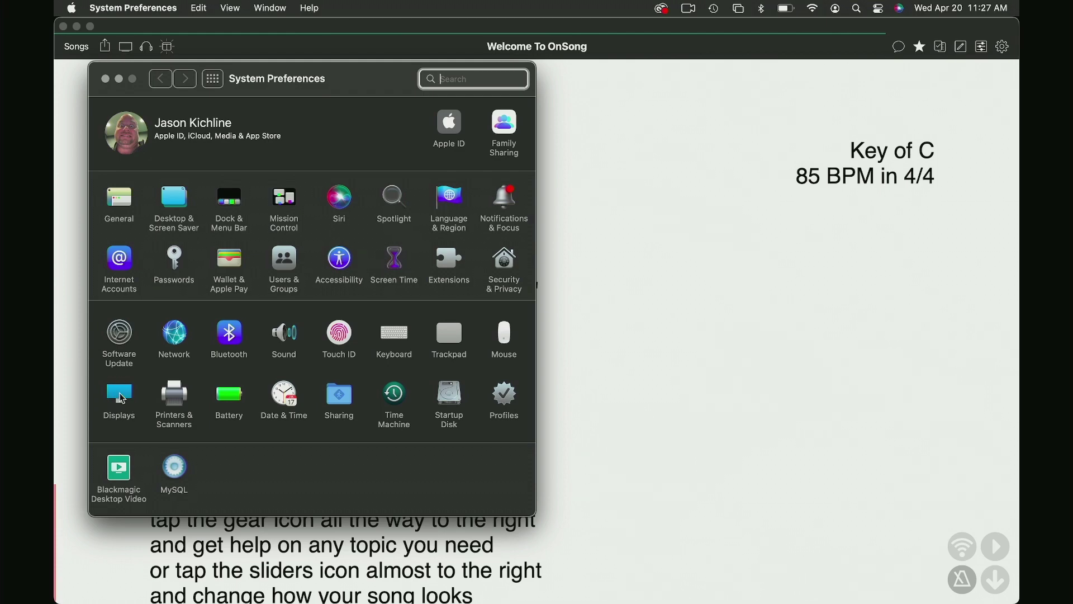
{"action": "left_click", "coordinate": [123, 398]}
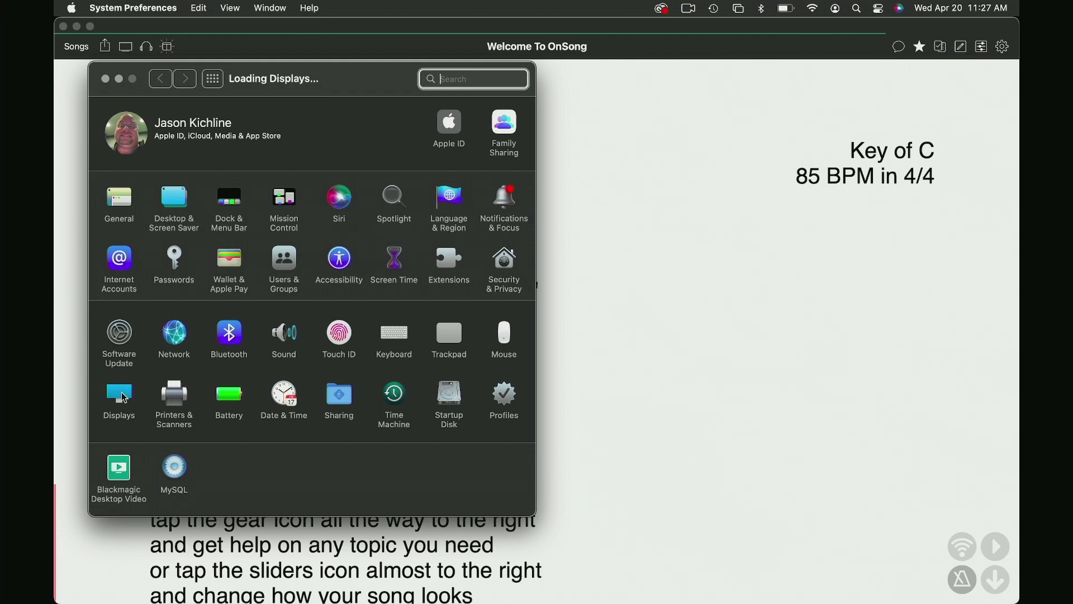
Step: Add the Livestream Left AirPlay display as a separate screen and check it in the display arrangement
{"action": "left_click", "coordinate": [306, 221]}
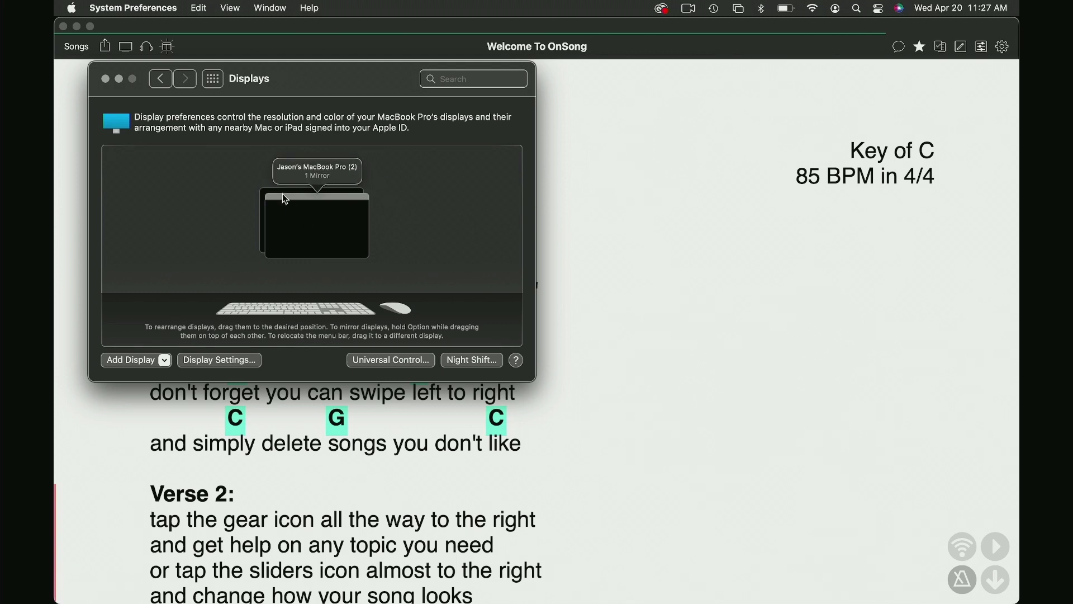
{"action": "left_click", "coordinate": [267, 219]}
{"action": "left_click", "coordinate": [260, 227]}
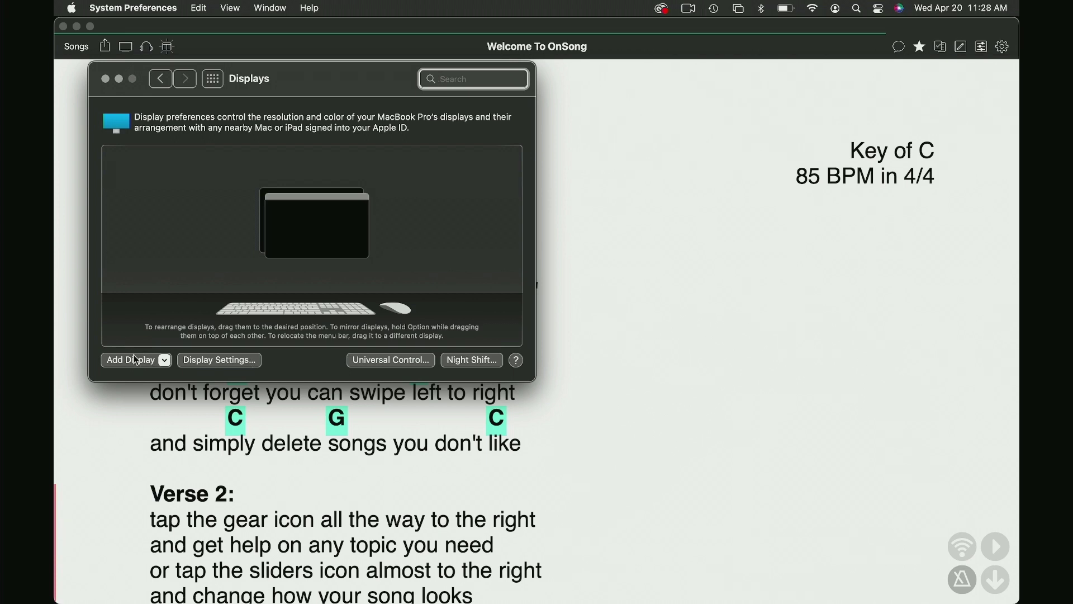
{"action": "left_click", "coordinate": [150, 364]}
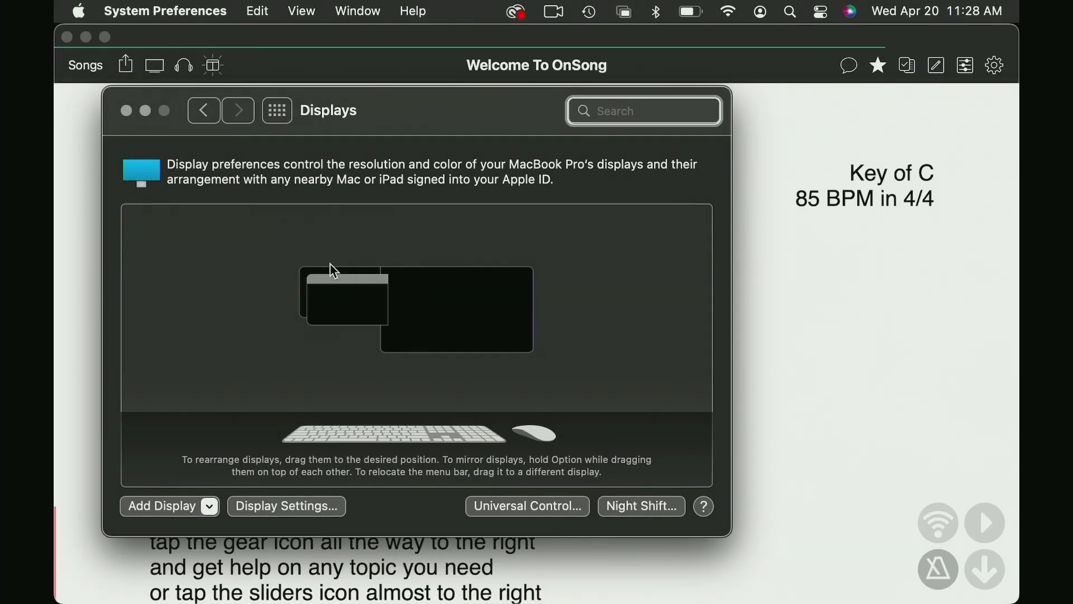
{"action": "left_click", "coordinate": [339, 298]}
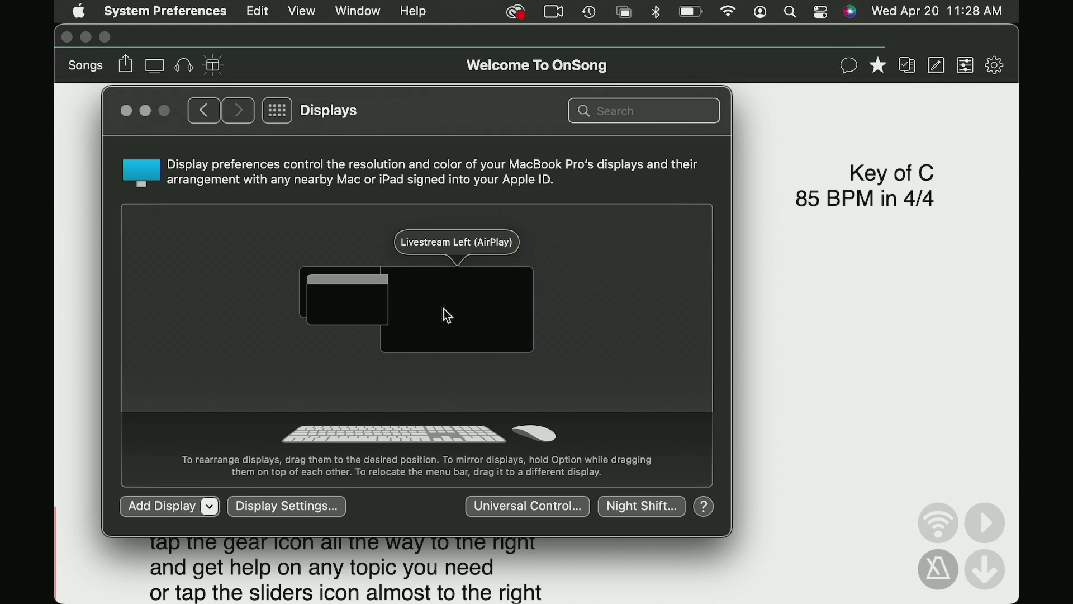
{"action": "key", "text": "Tab"}
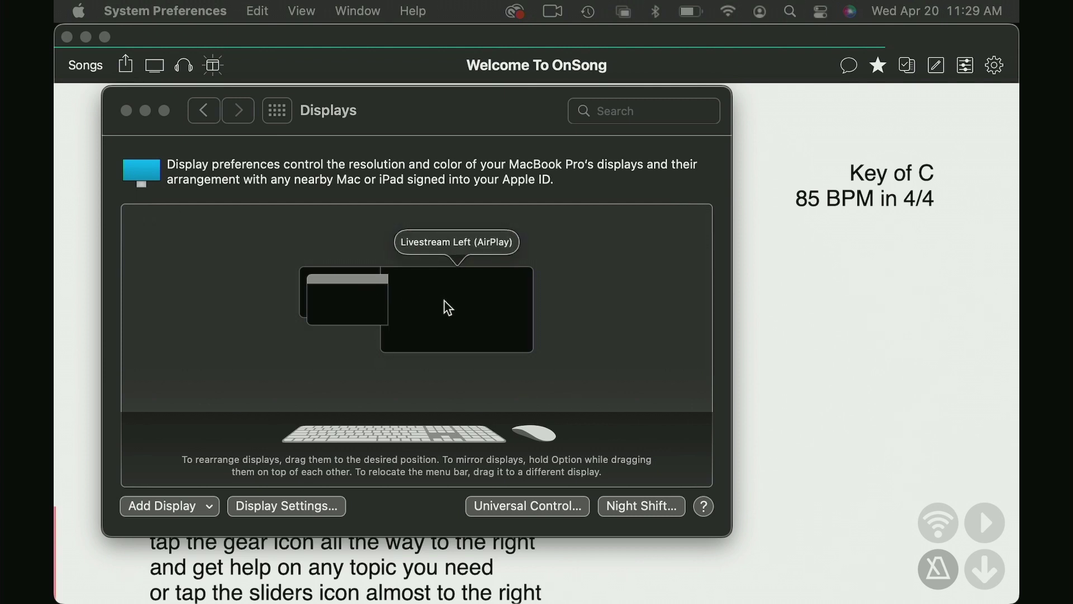
Step: Open the display settings and examine how the V-1HD and Livestream Left (AirPlay) displays are used, including the V-1HD mirroring options
{"action": "left_click", "coordinate": [300, 509]}
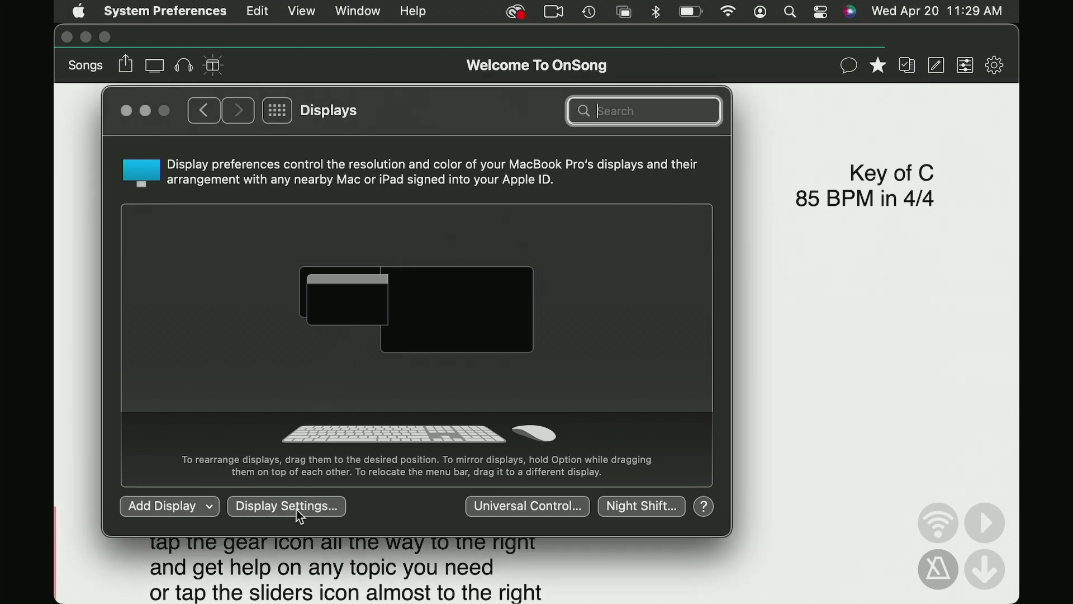
{"action": "left_click", "coordinate": [296, 510]}
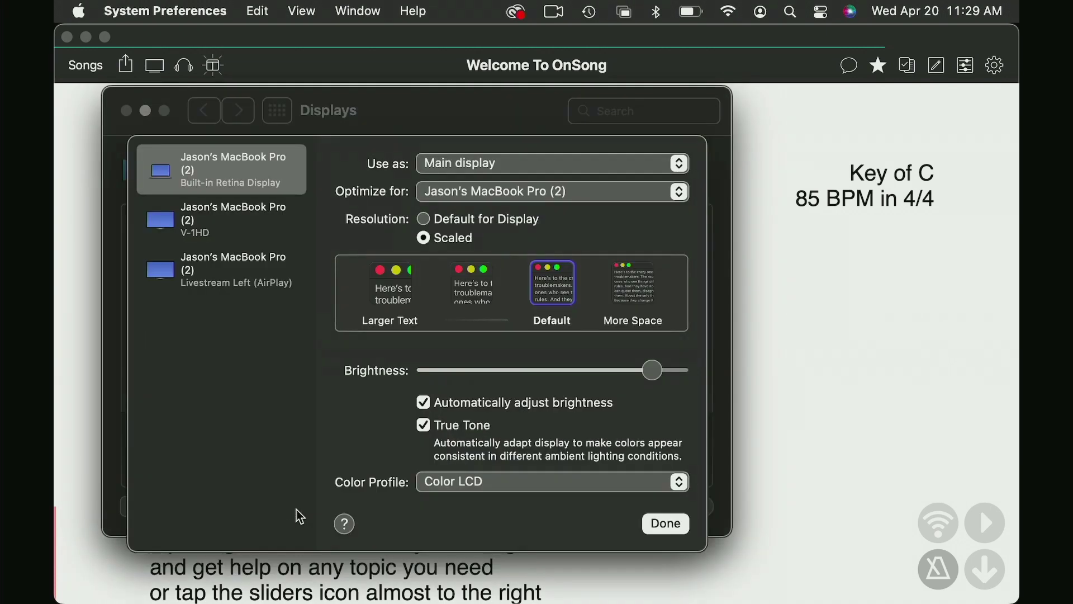
{"action": "left_click", "coordinate": [244, 225]}
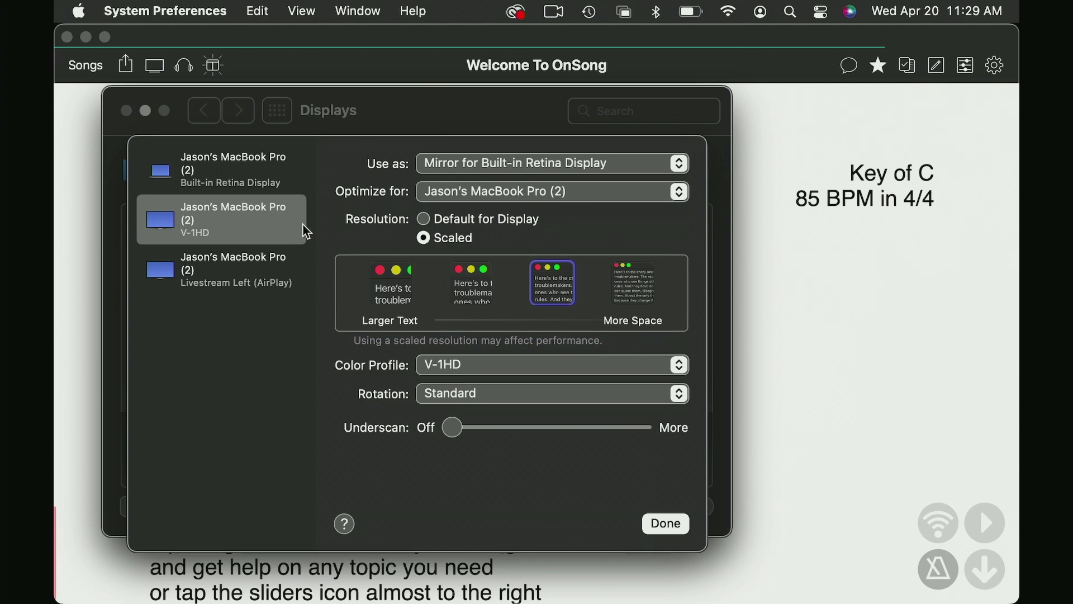
{"action": "left_click", "coordinate": [207, 285]}
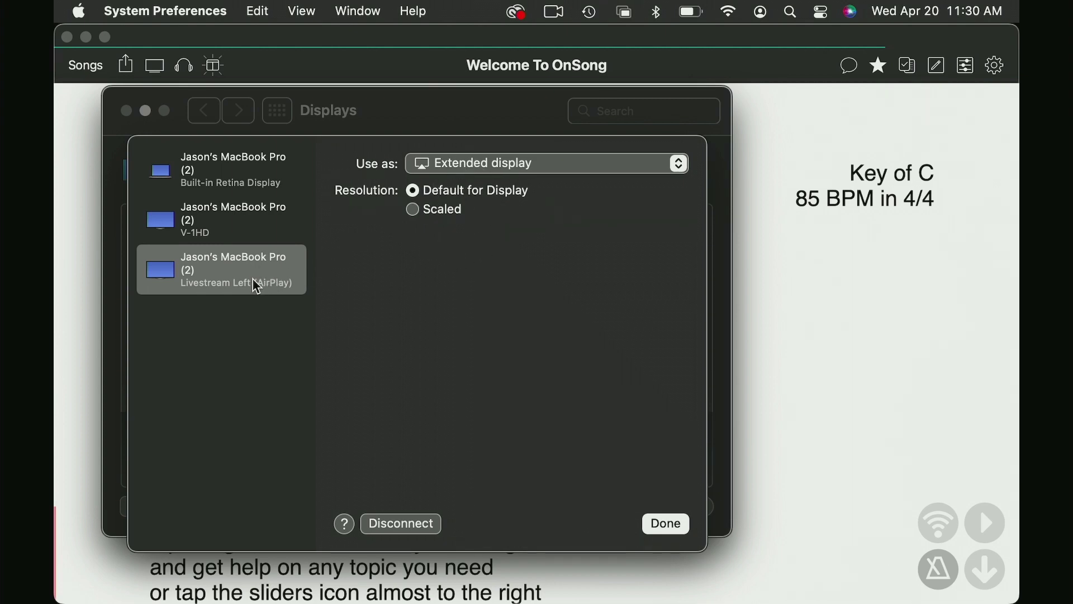
{"action": "left_click", "coordinate": [244, 230]}
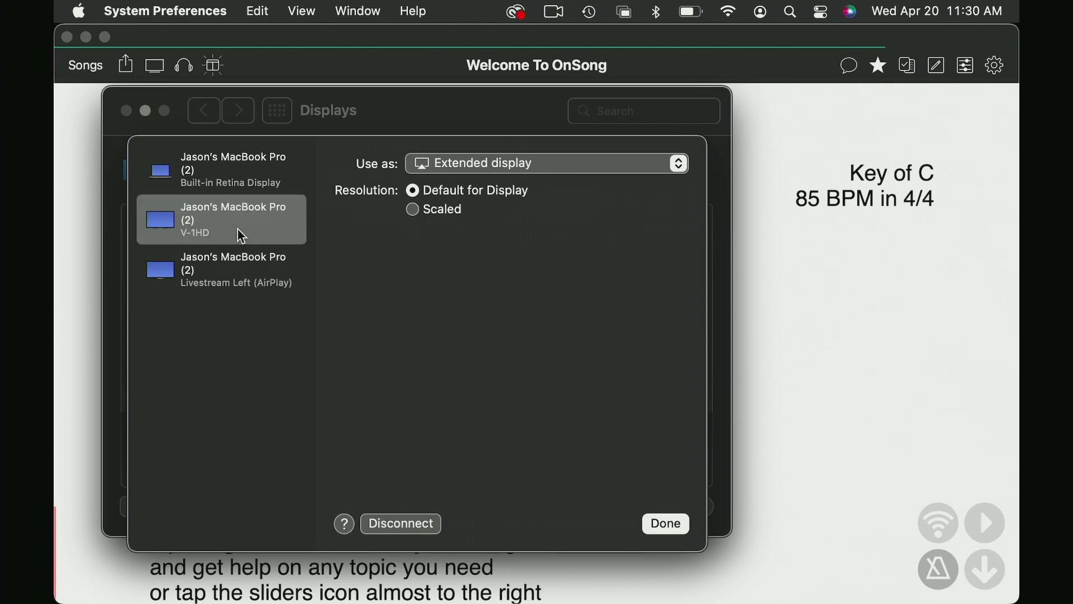
{"action": "left_click", "coordinate": [467, 169]}
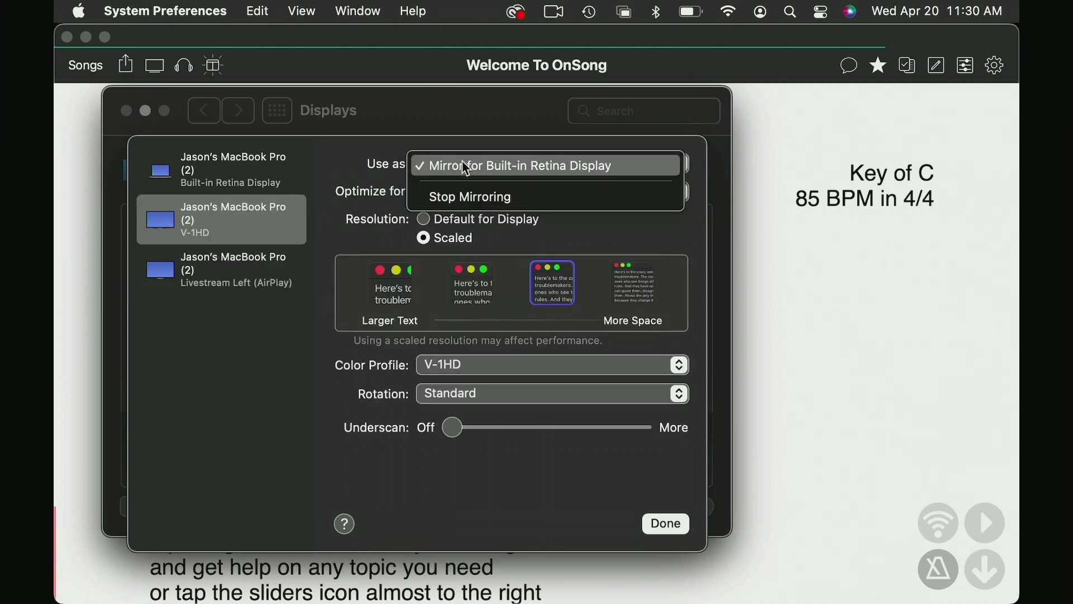
{"action": "left_click", "coordinate": [478, 114]}
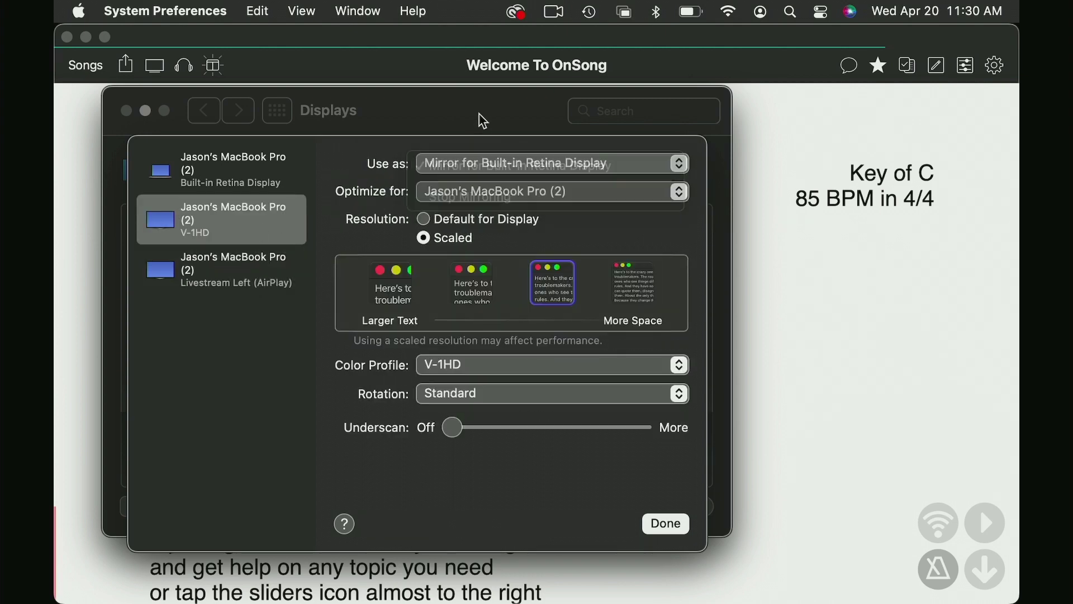
{"action": "left_click", "coordinate": [663, 525]}
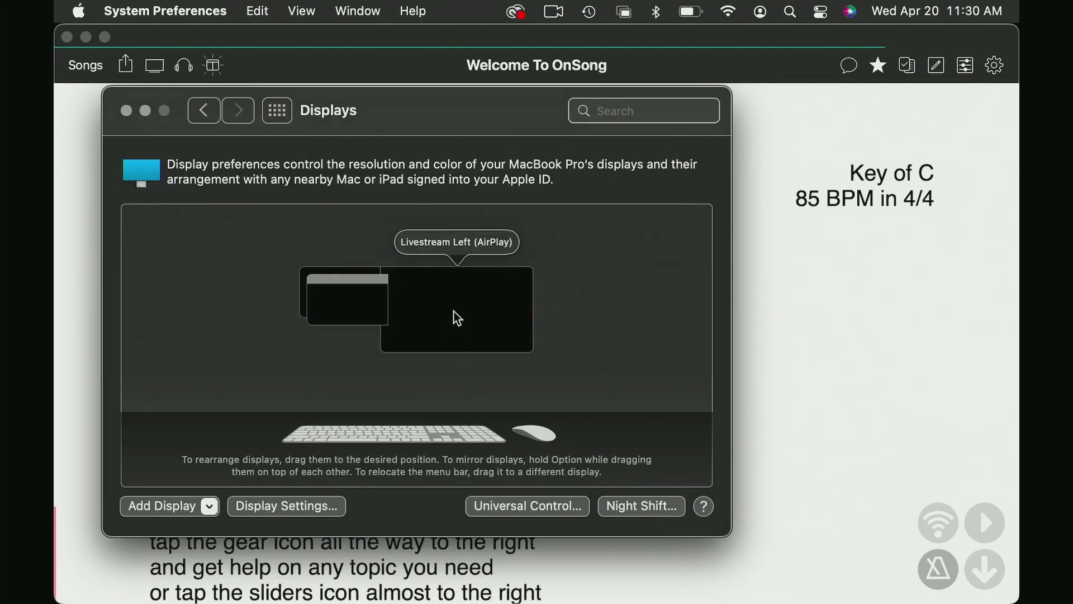
Step: Adjust the Livestream Left display's place in the arrangement, then close the Displays settings and switch back to OnSong
{"action": "left_click_drag", "start_coordinate": [454, 292], "coordinate": [508, 311]}
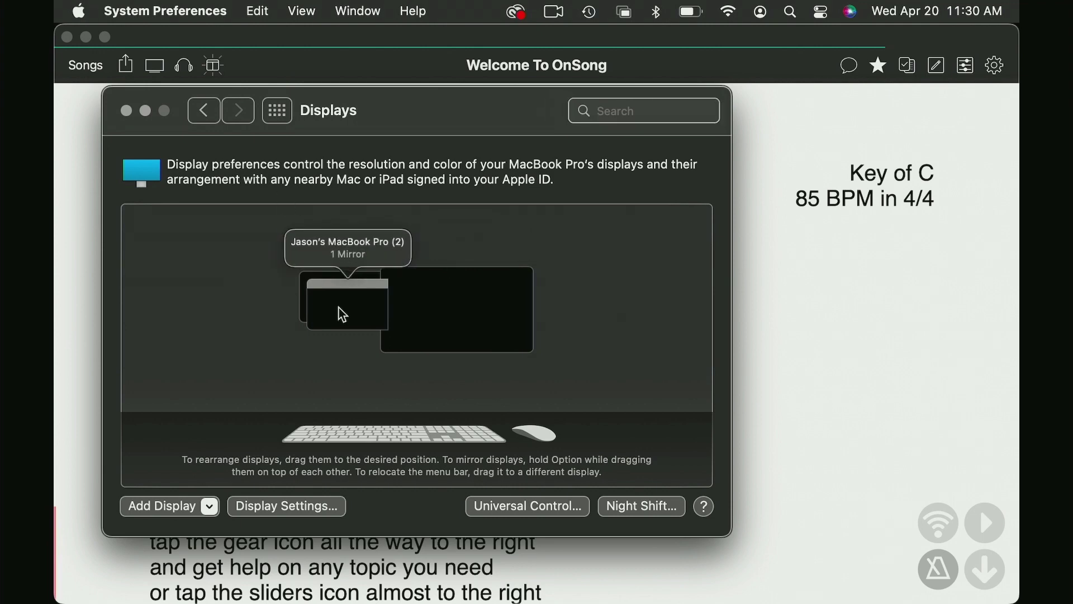
{"action": "left_click", "coordinate": [127, 111]}
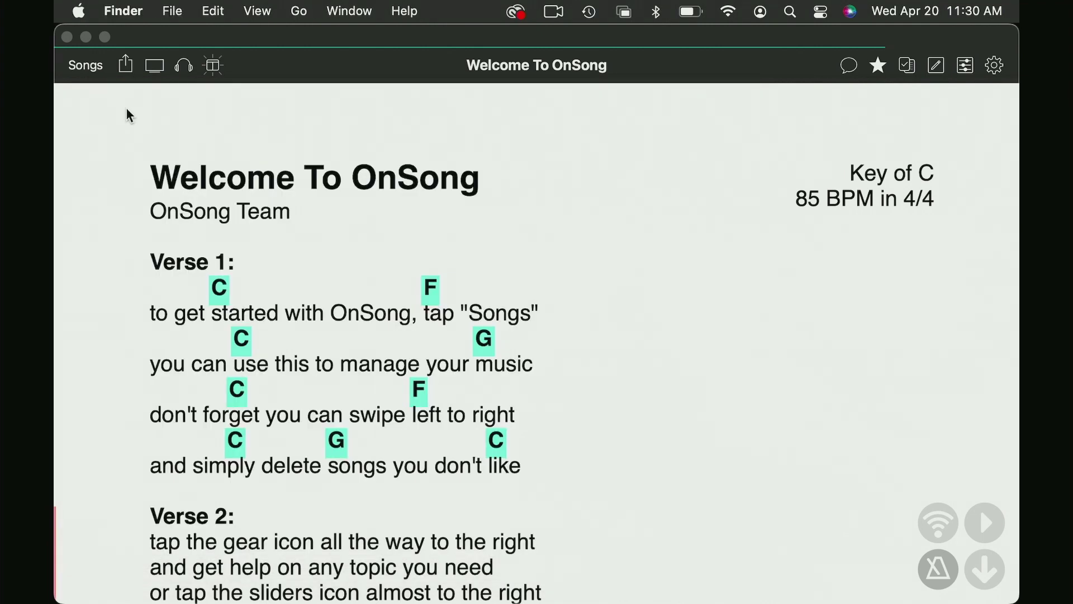
{"action": "left_click", "coordinate": [127, 110]}
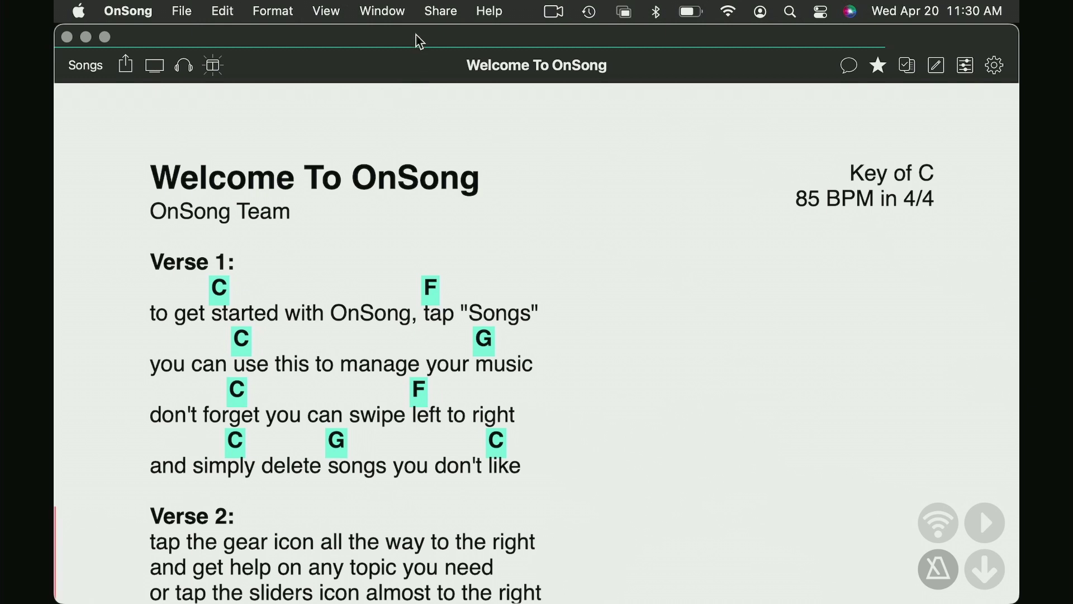
Step: Open the Lyrics Projection window and move it onto the Livestream Left AirPlay display
{"action": "left_click", "coordinate": [395, 16]}
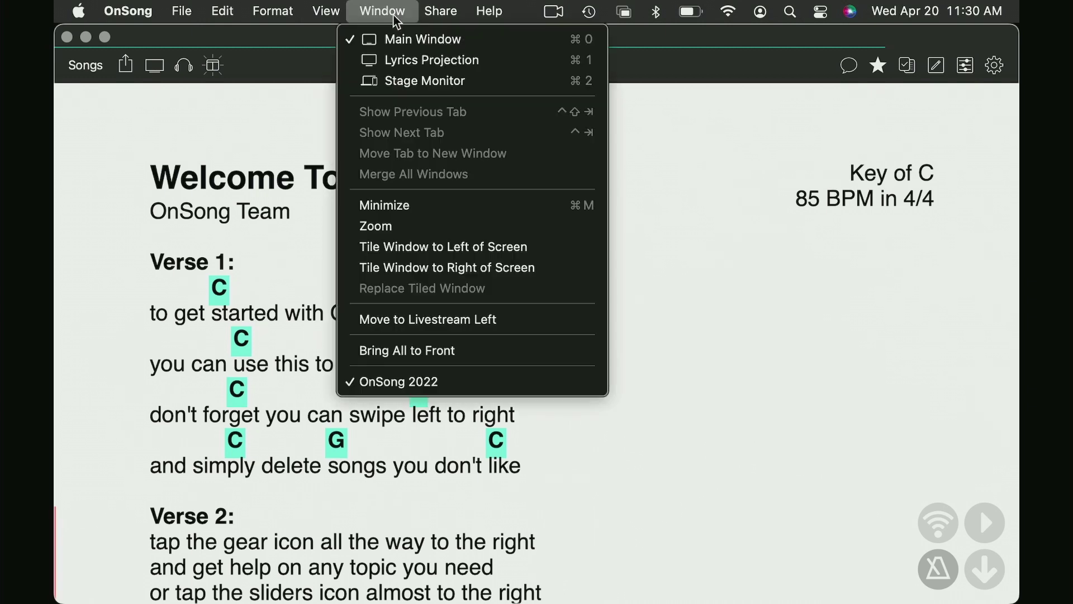
{"action": "left_click", "coordinate": [402, 62]}
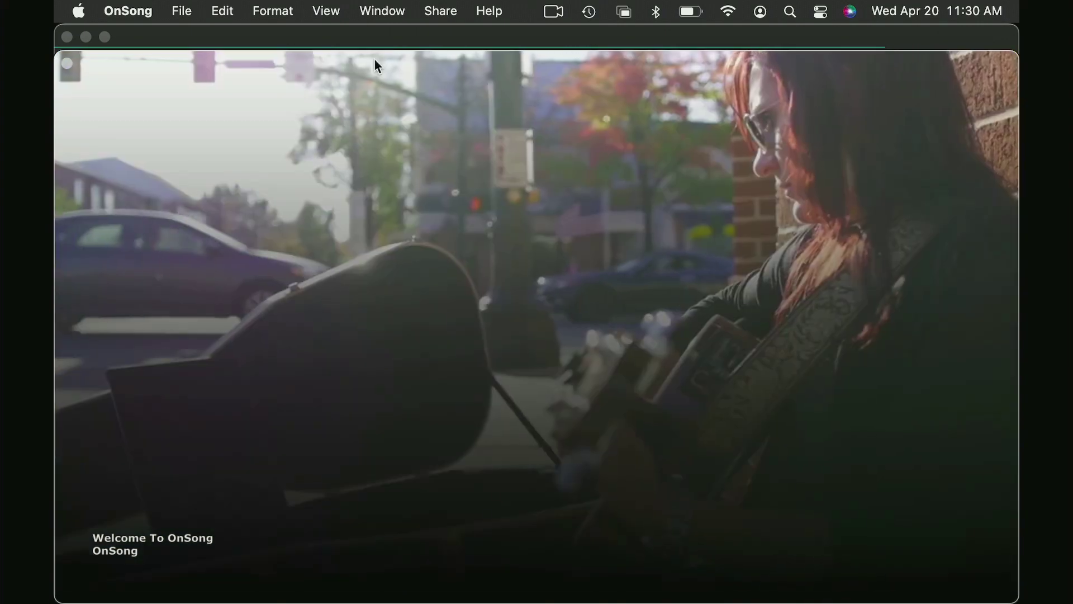
{"action": "left_click_drag", "start_coordinate": [412, 74], "coordinate": [373, 62]}
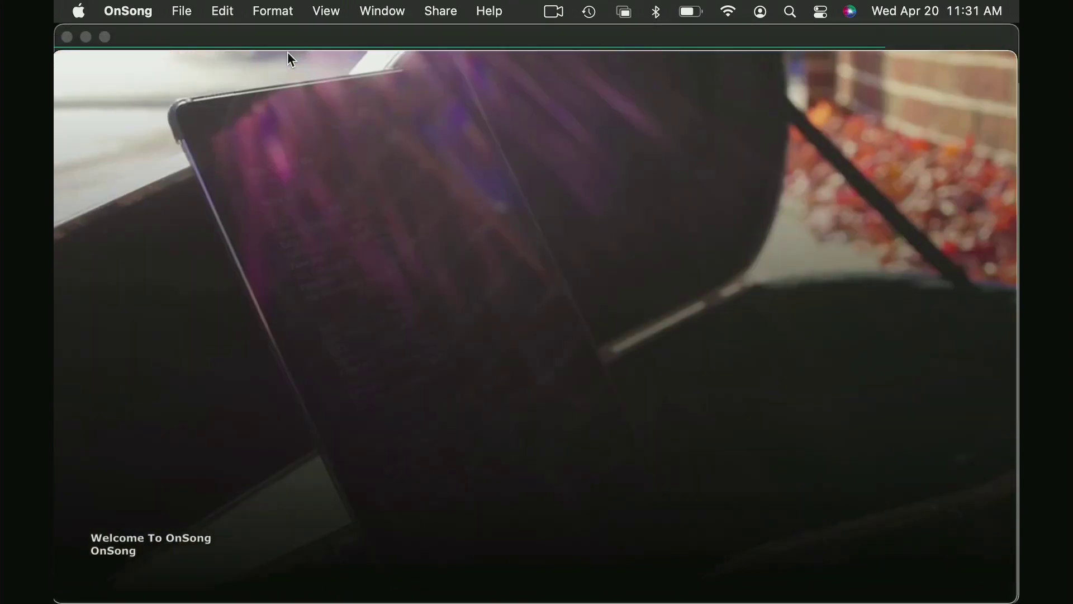
{"action": "left_click_drag", "start_coordinate": [290, 59], "coordinate": [1070, 44]}
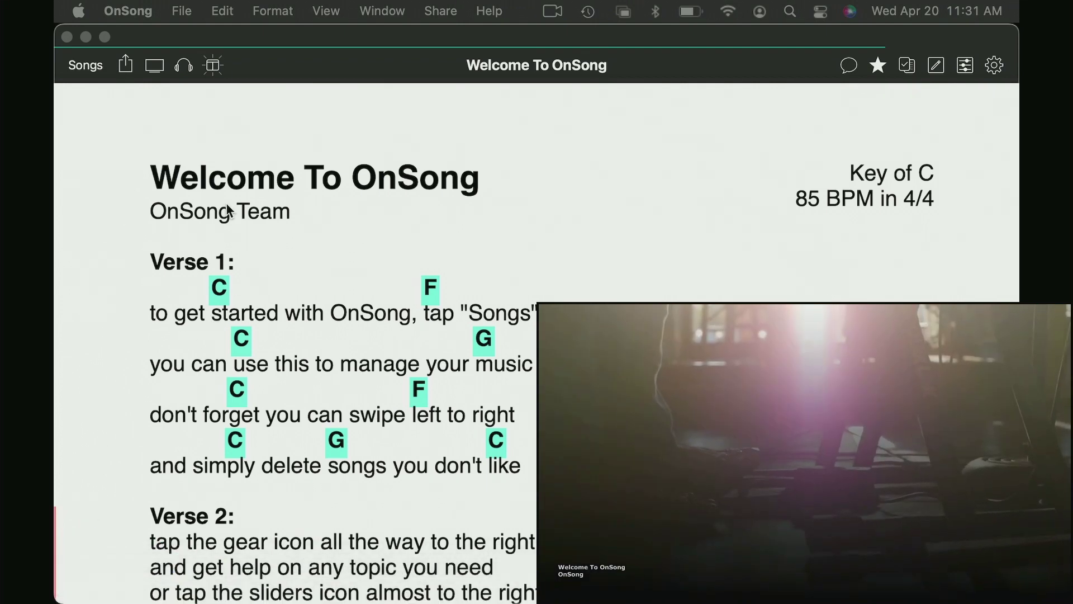
Step: Dismiss the Lyrics Projection introduction and project lyric sections from the song chart, including Verse 3, on the external screen
{"action": "left_click", "coordinate": [368, 329]}
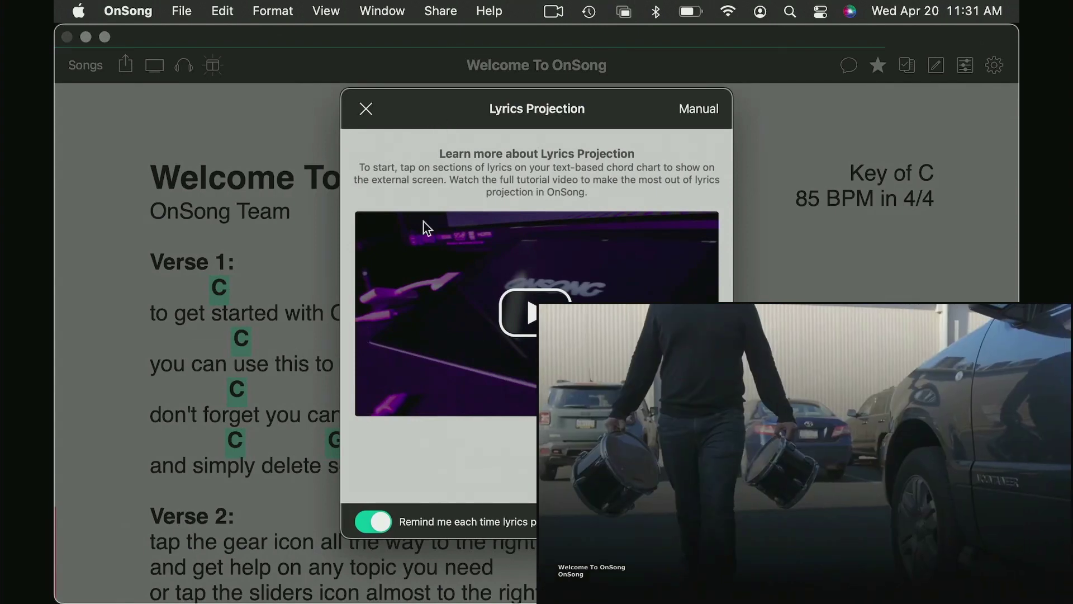
{"action": "left_click", "coordinate": [366, 110]}
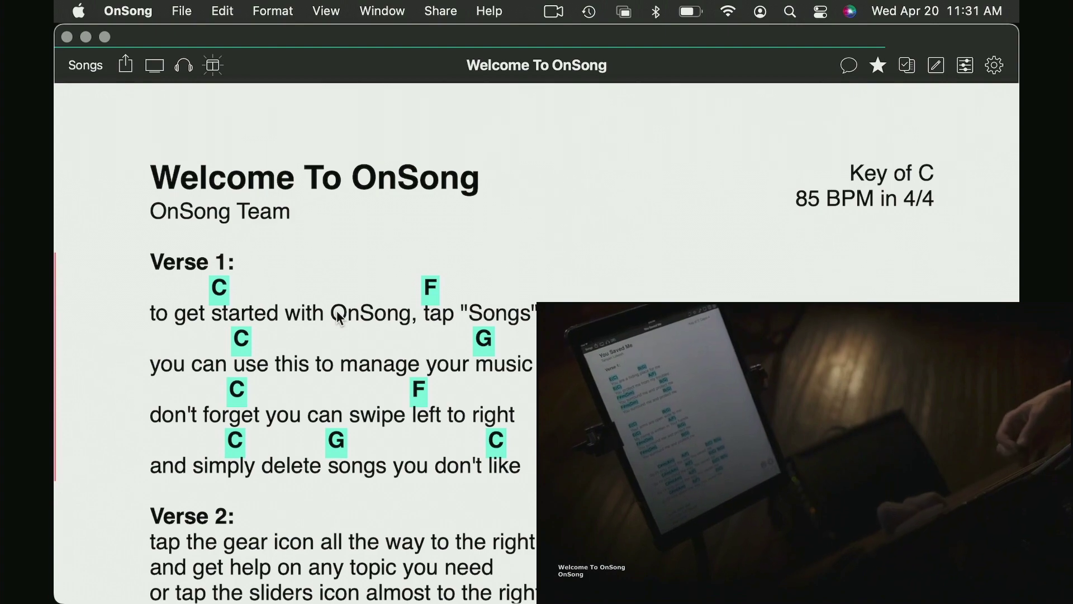
{"action": "left_click", "coordinate": [296, 486]}
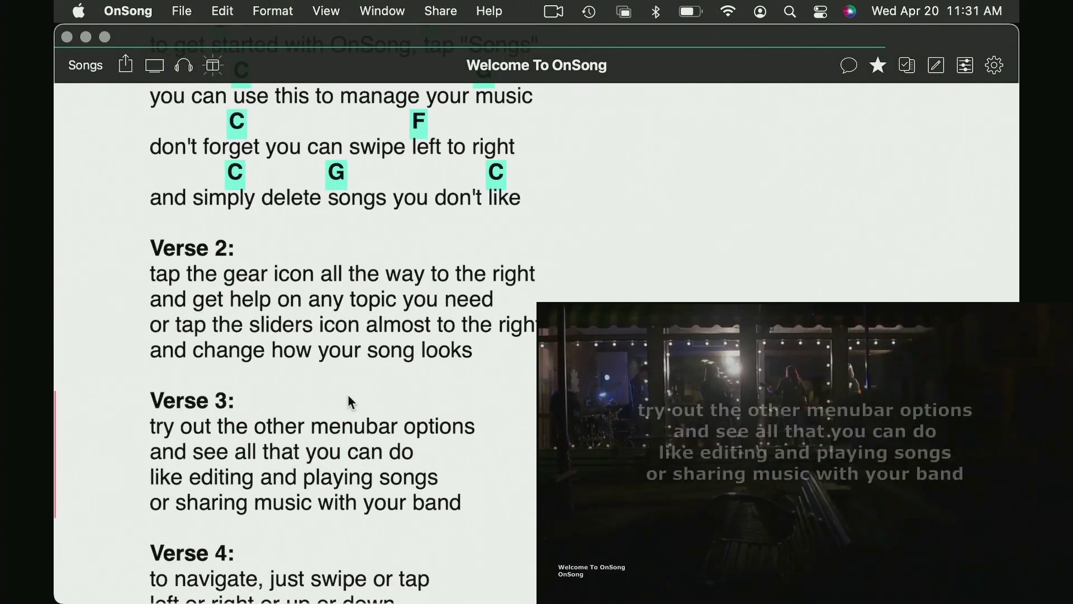
{"action": "left_click", "coordinate": [350, 299]}
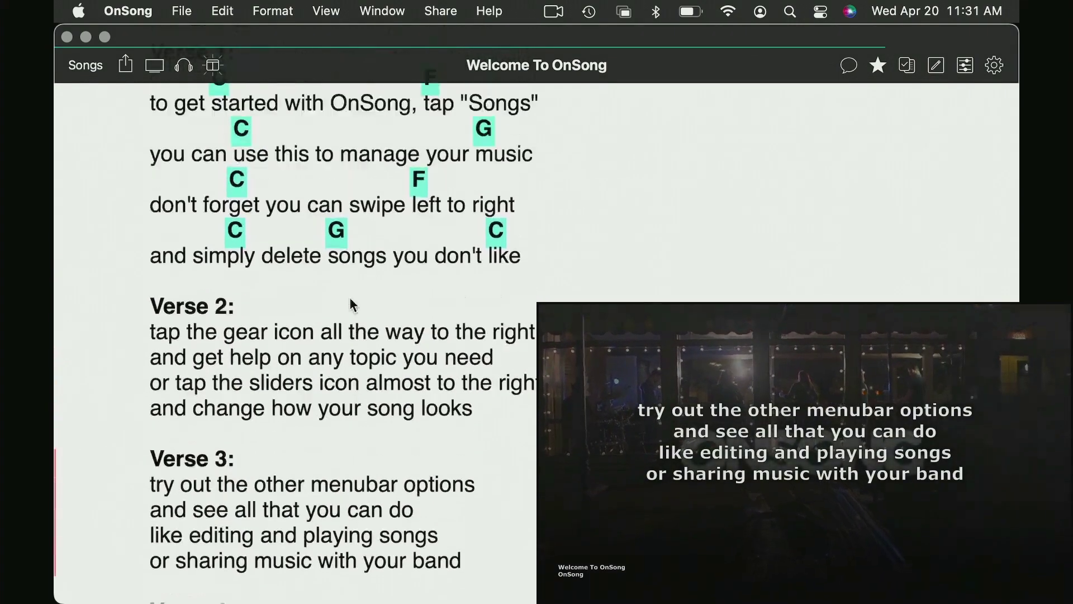